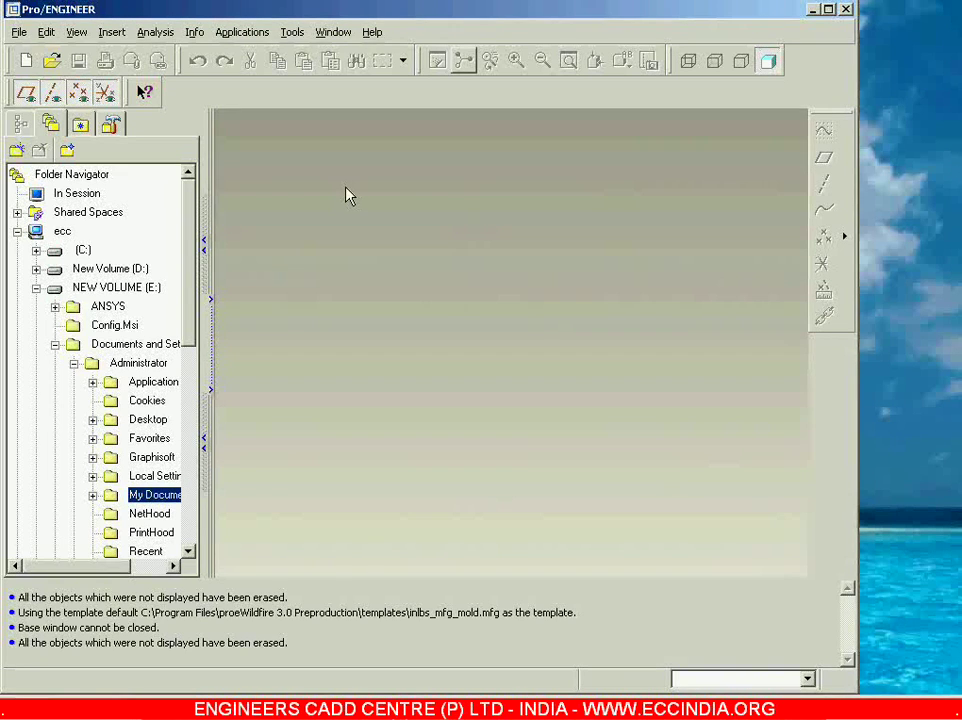
# Create a new Manufacturing Mold Cavity model named split-cavity, replacing the default mfg0001
pyautogui.click(19, 32)
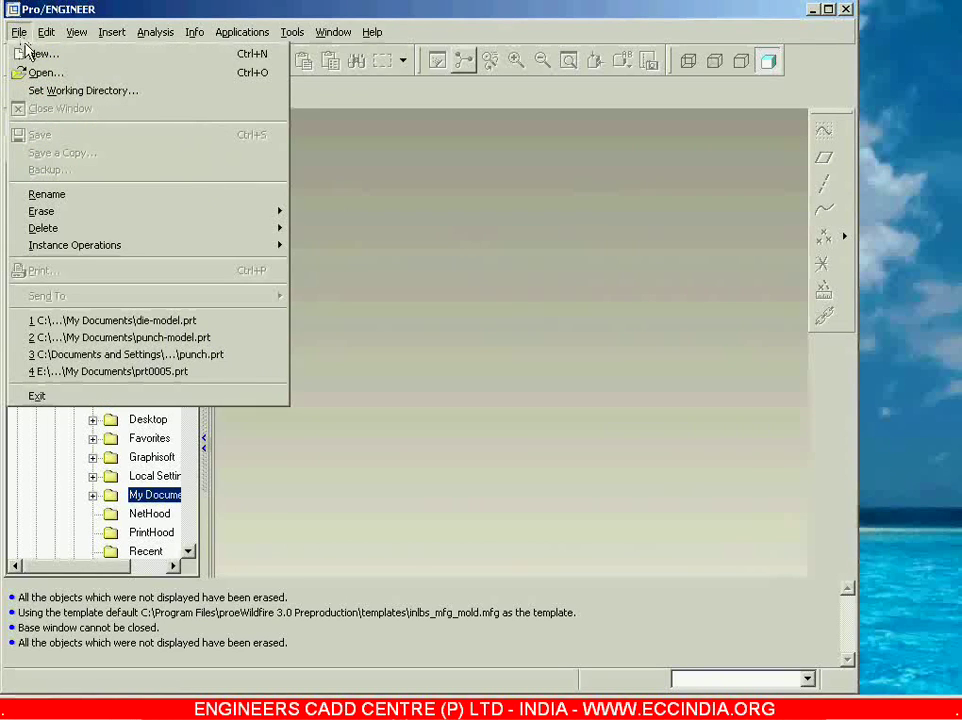
pyautogui.click(40, 54)
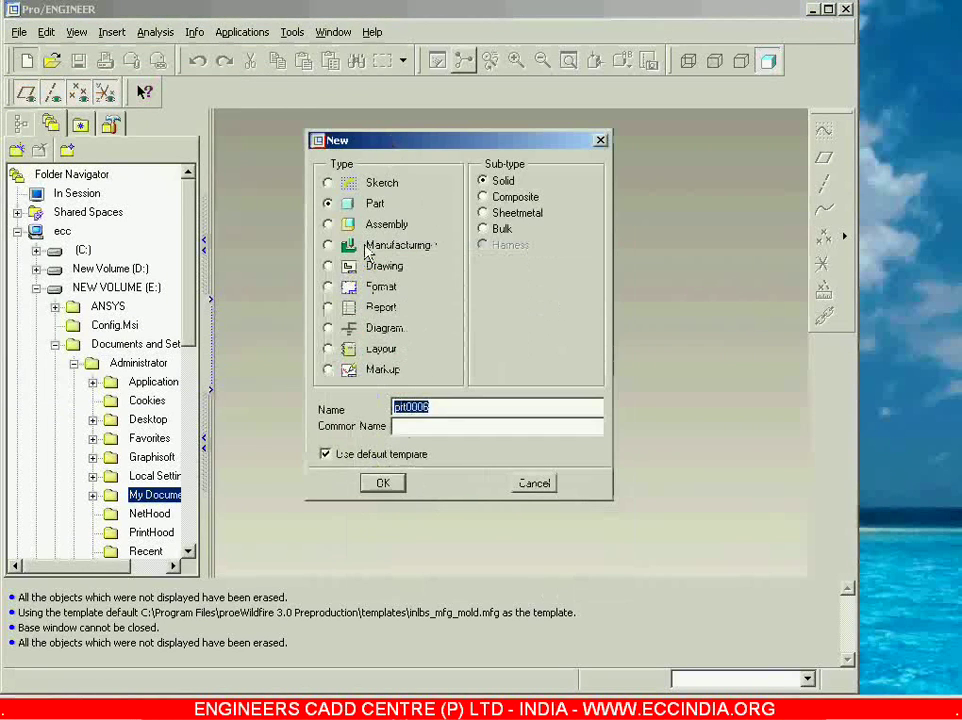
pyautogui.click(332, 246)
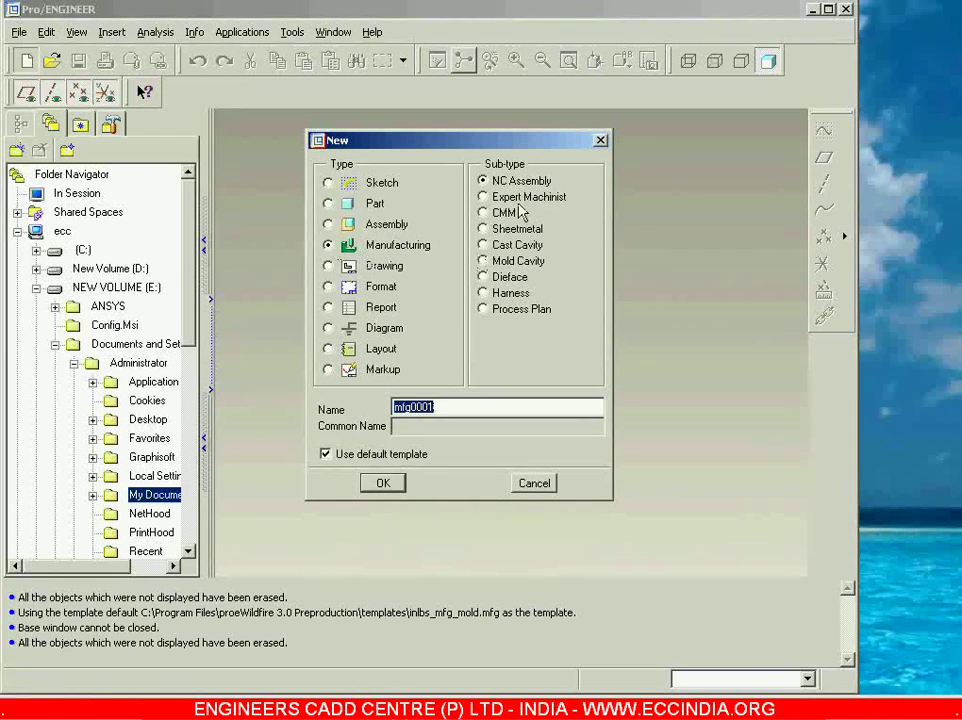
pyautogui.click(487, 264)
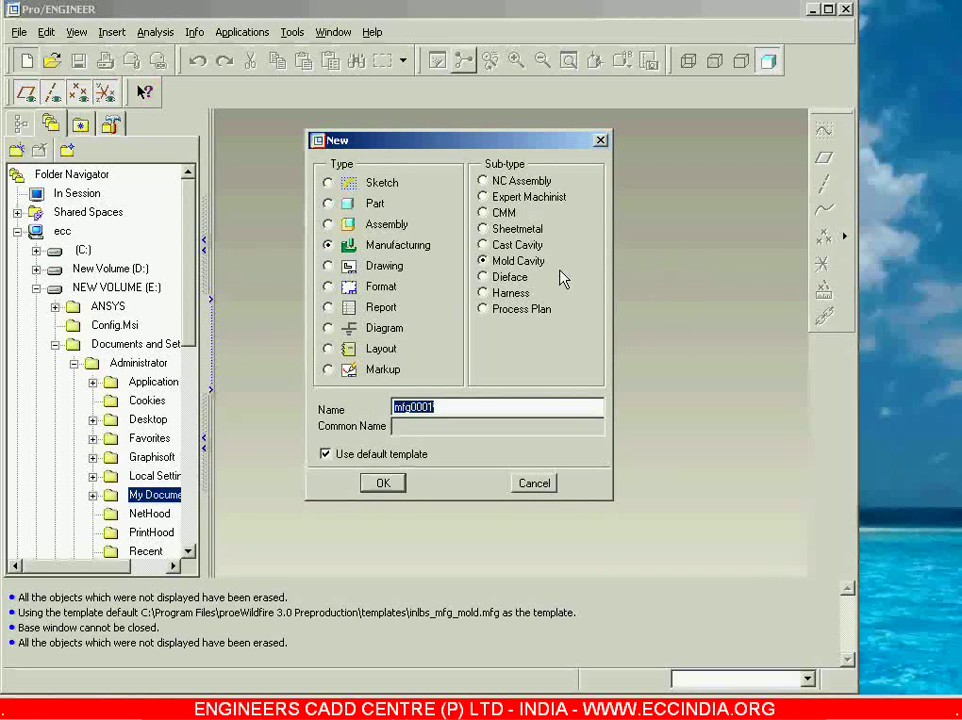
pyautogui.click(440, 408)
pyautogui.moveTo(440, 408); pyautogui.dragTo(395, 407)
pyautogui.write('split-cavity')
pyautogui.click(378, 483)
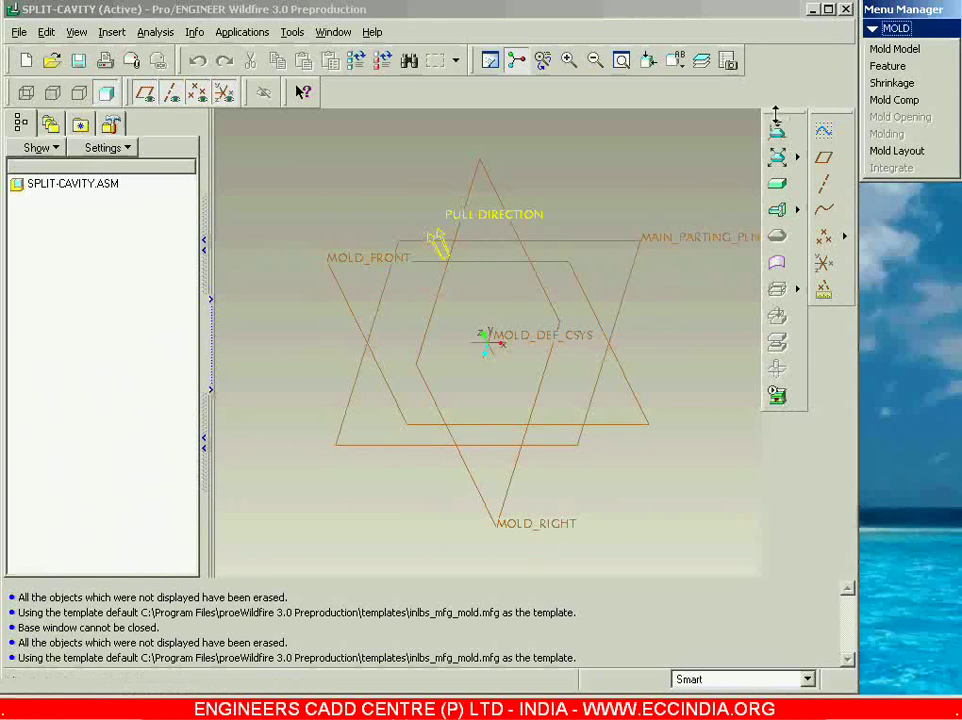
pyautogui.moveTo(906, 13); pyautogui.dragTo(811, 54)
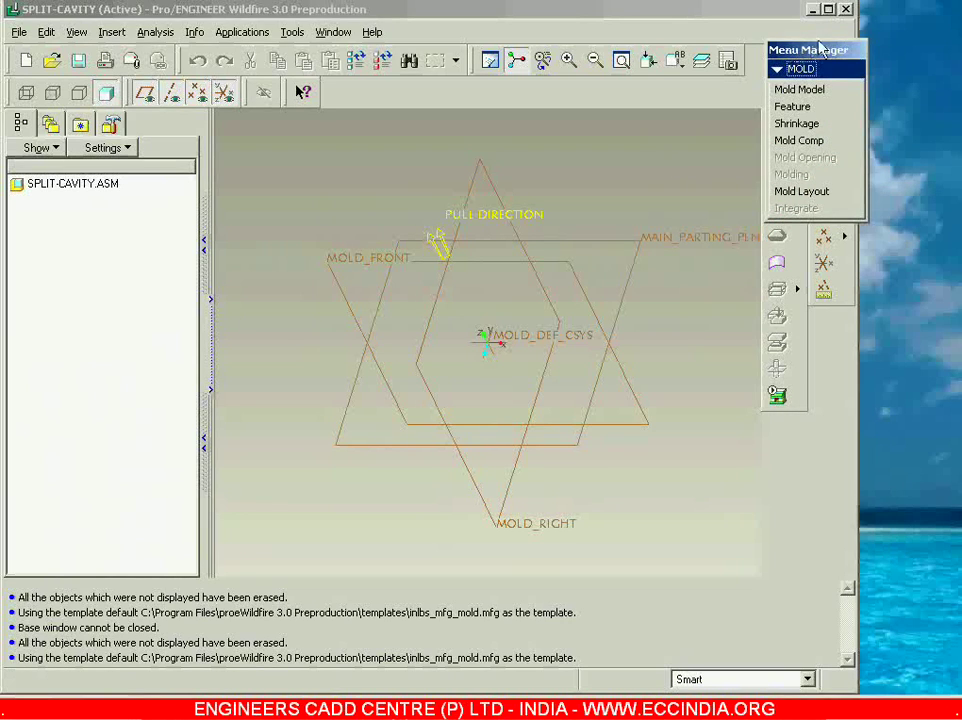
pyautogui.moveTo(819, 47); pyautogui.dragTo(847, 39)
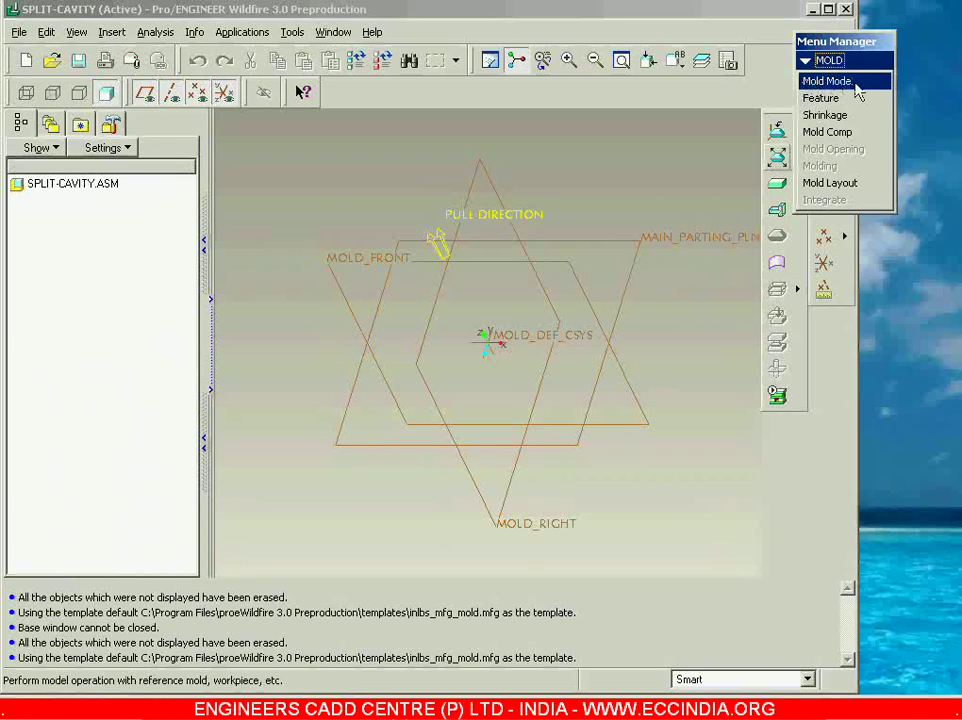
# Create a new Part/Solid model named ref-model
pyautogui.click(622, 178)
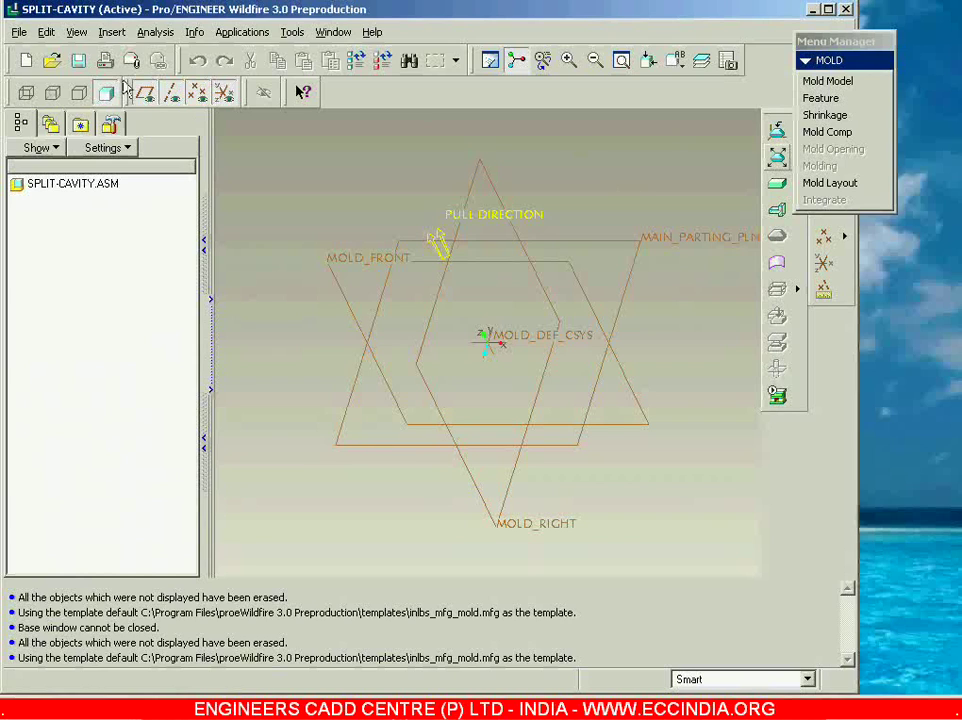
pyautogui.click(26, 60)
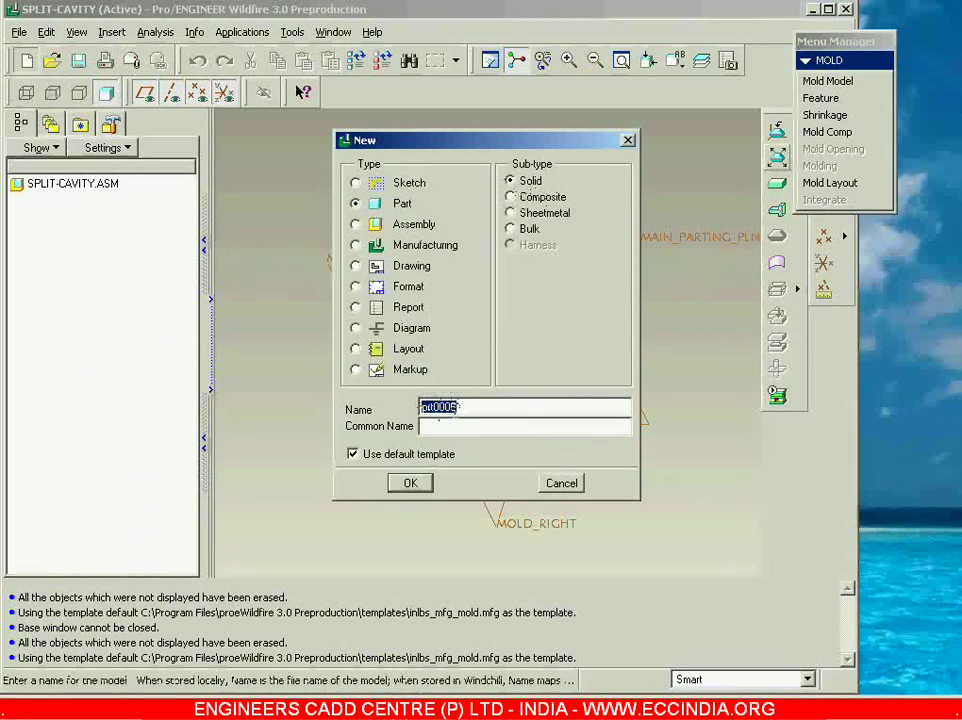
pyautogui.write('ref-model')
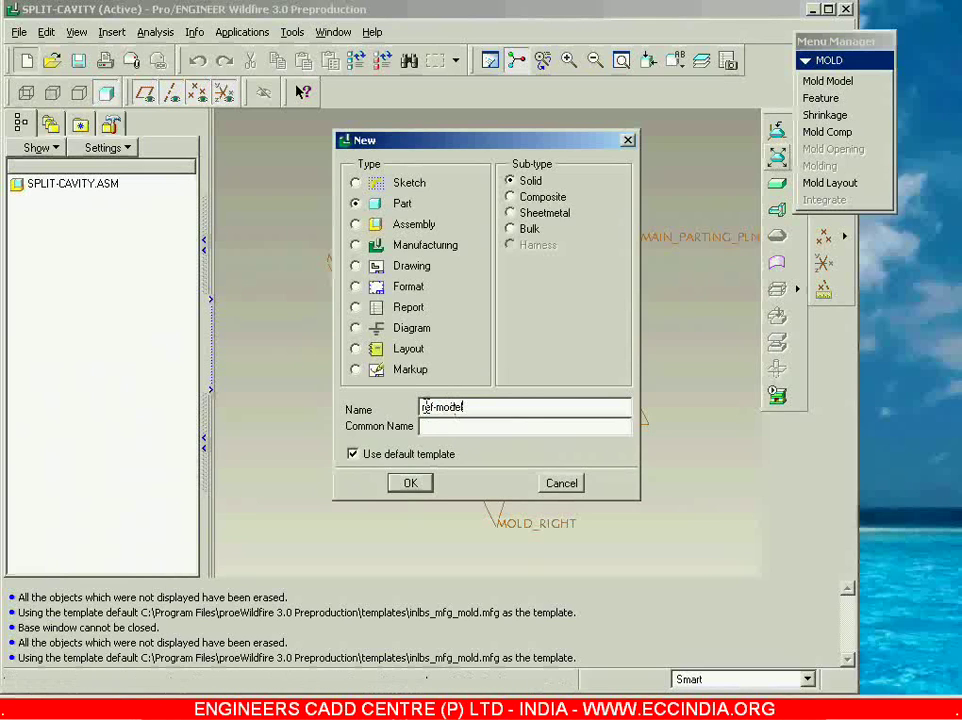
pyautogui.click(420, 486)
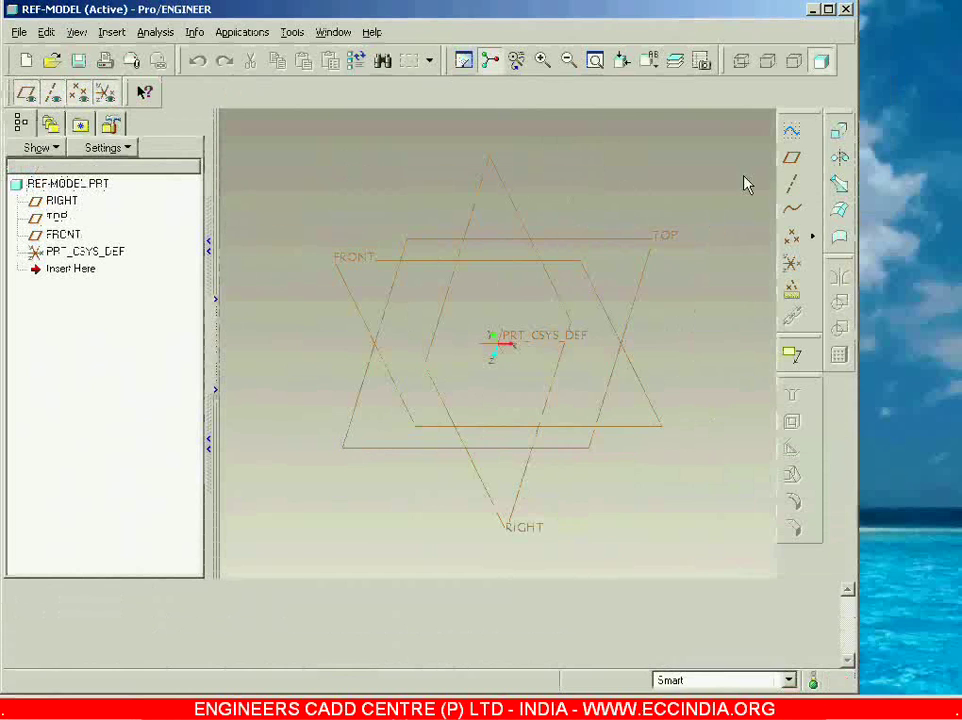
# Start a revolve sketched on FRONT and draw a horizontal centerline through the origin
pyautogui.click(840, 157)
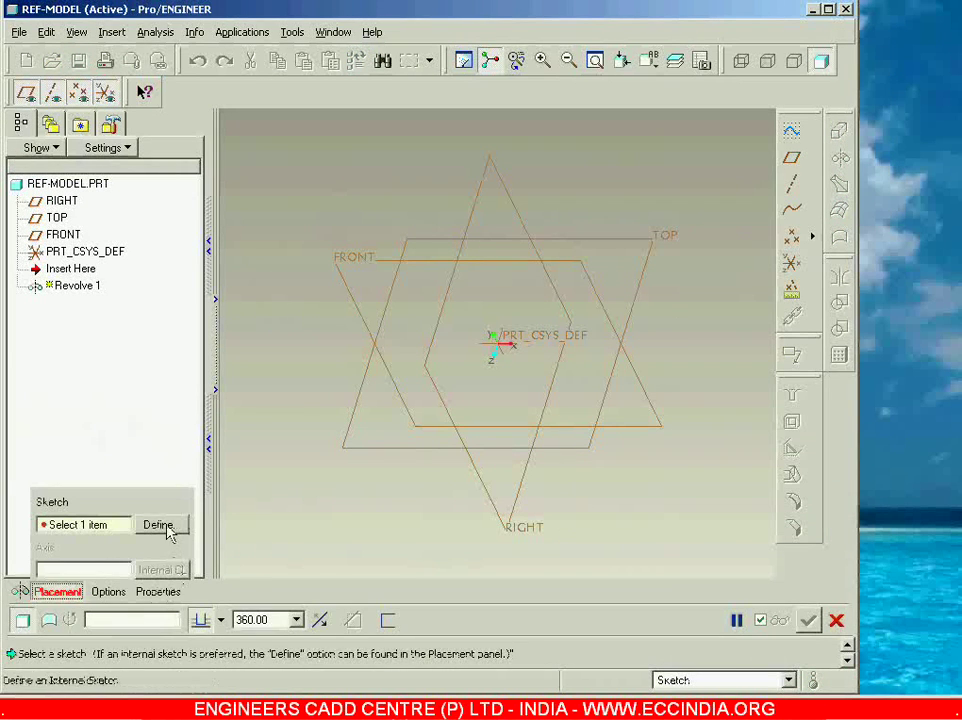
pyautogui.click(160, 524)
pyautogui.click(590, 289)
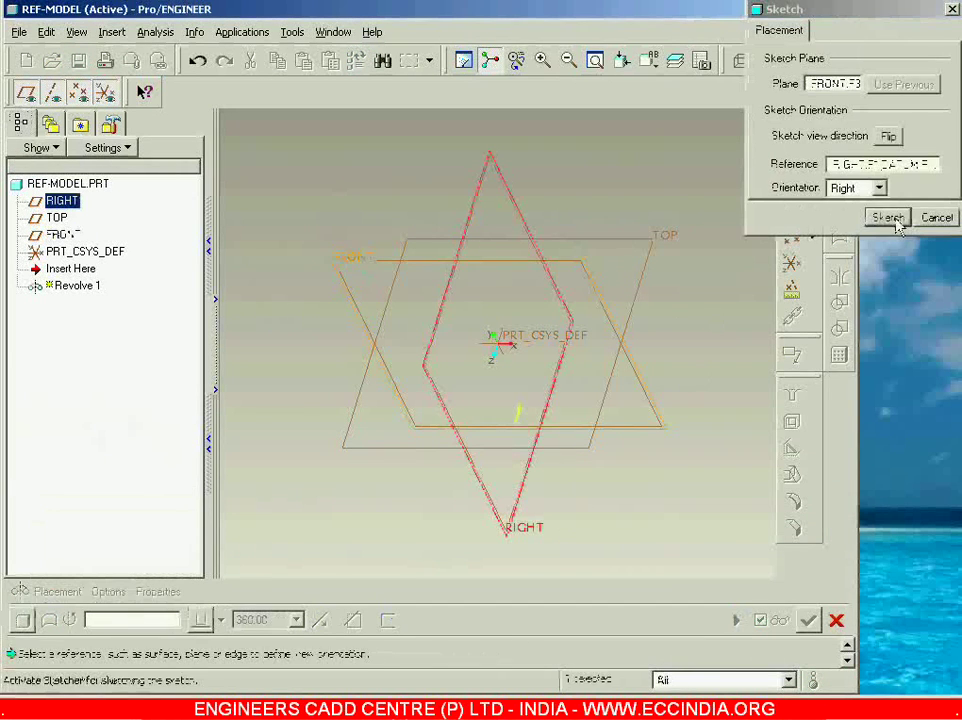
pyautogui.click(888, 217)
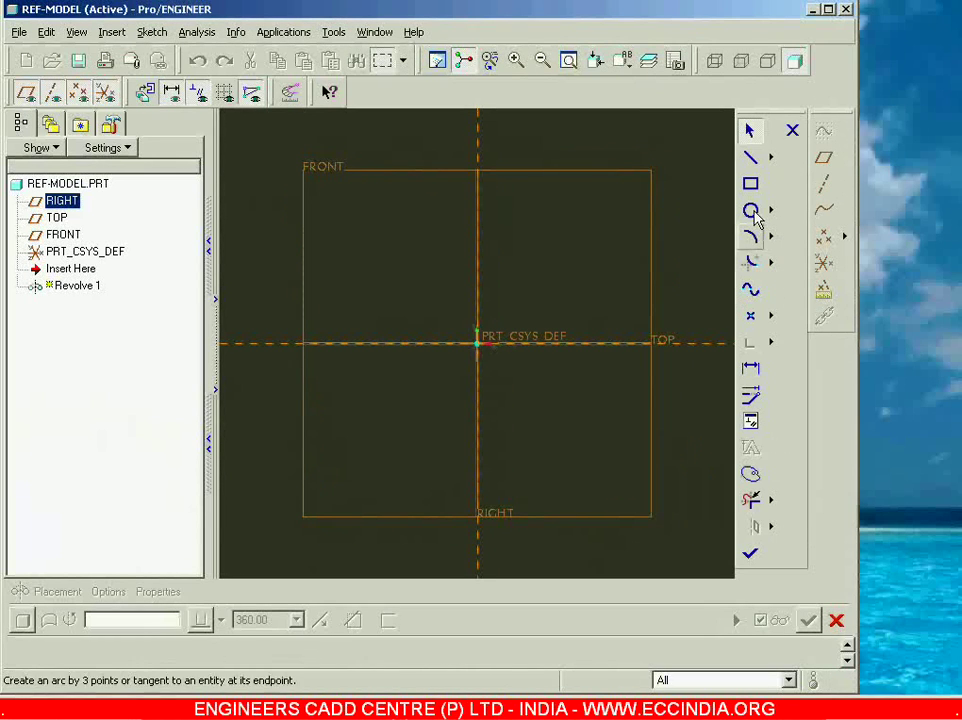
pyautogui.click(771, 157)
pyautogui.click(848, 157)
pyautogui.click(477, 343)
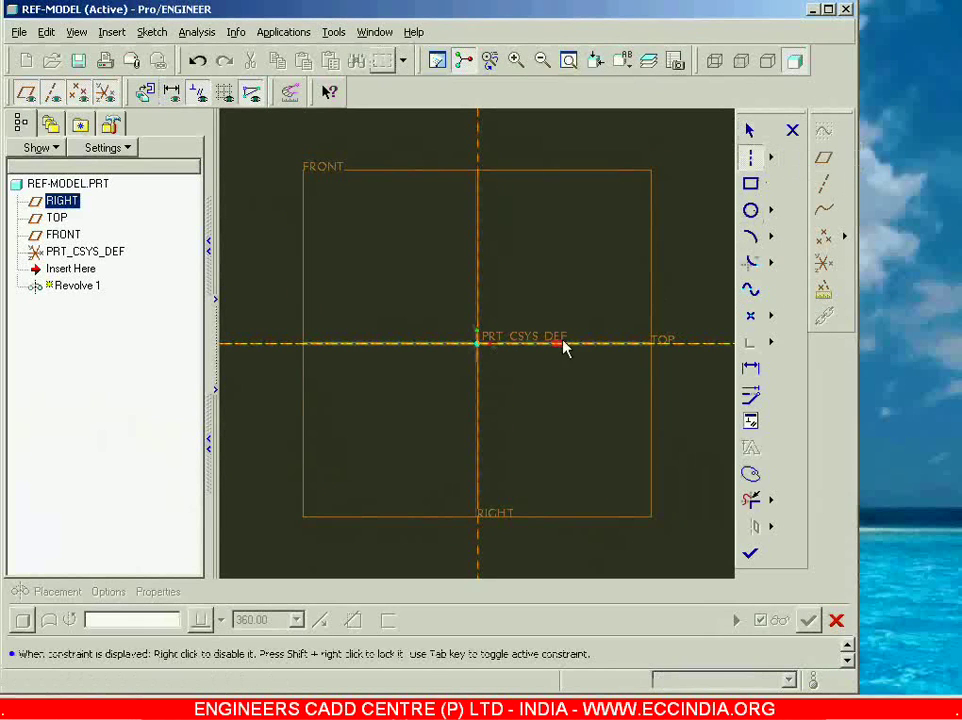
pyautogui.click(563, 344)
pyautogui.middleClick(603, 295)
# Sketch the closed stepped profile above the centerline and revolve it 360°
pyautogui.click(771, 157)
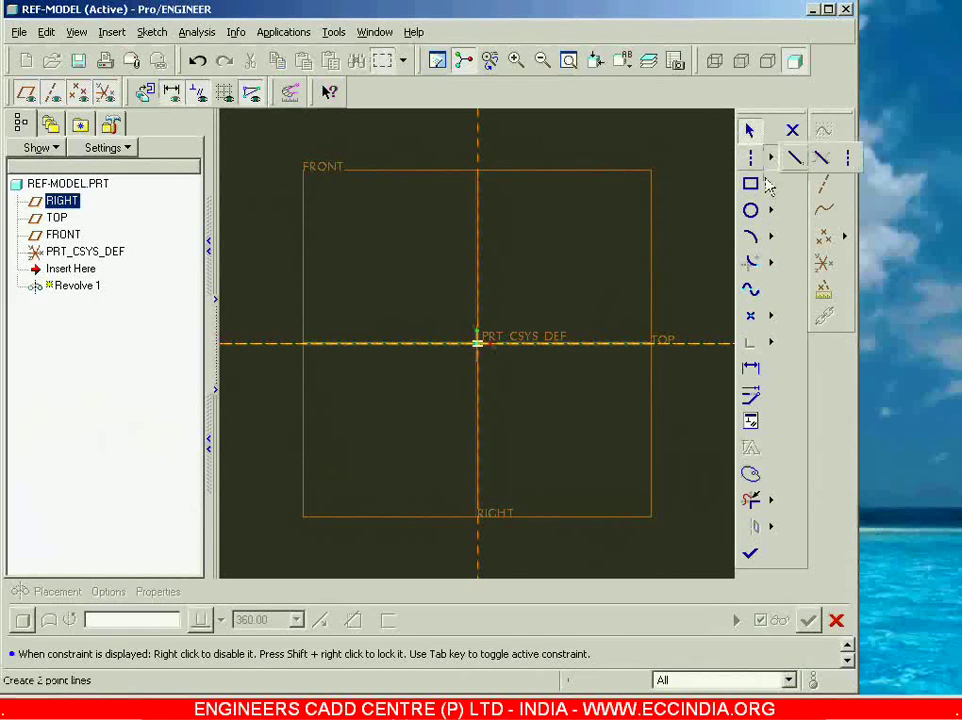
pyautogui.click(794, 157)
pyautogui.click(651, 343)
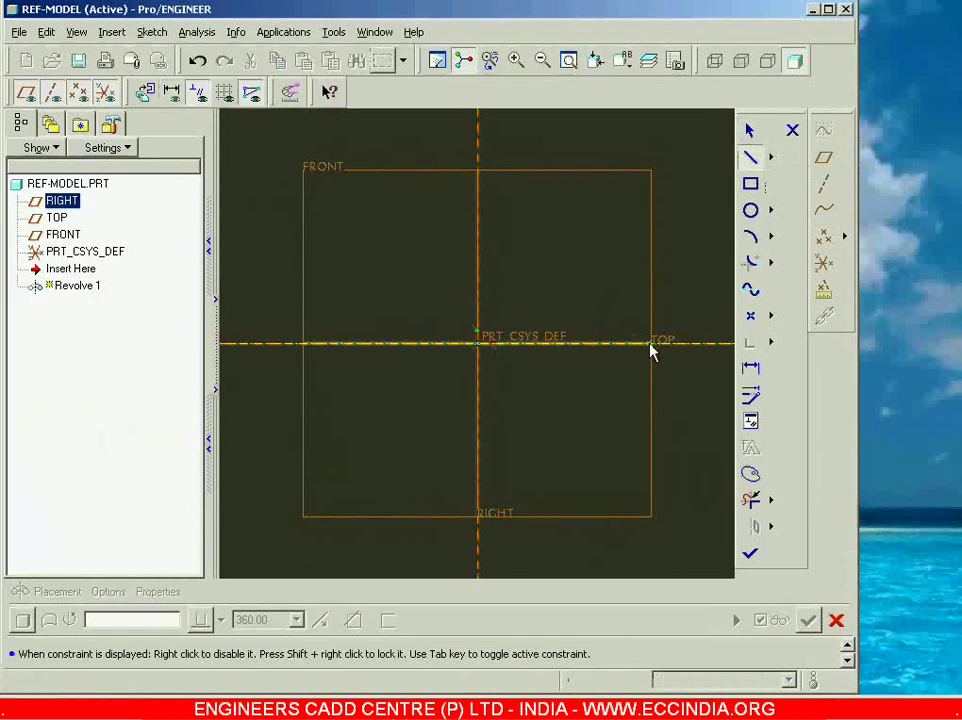
pyautogui.click(648, 278)
pyautogui.click(568, 278)
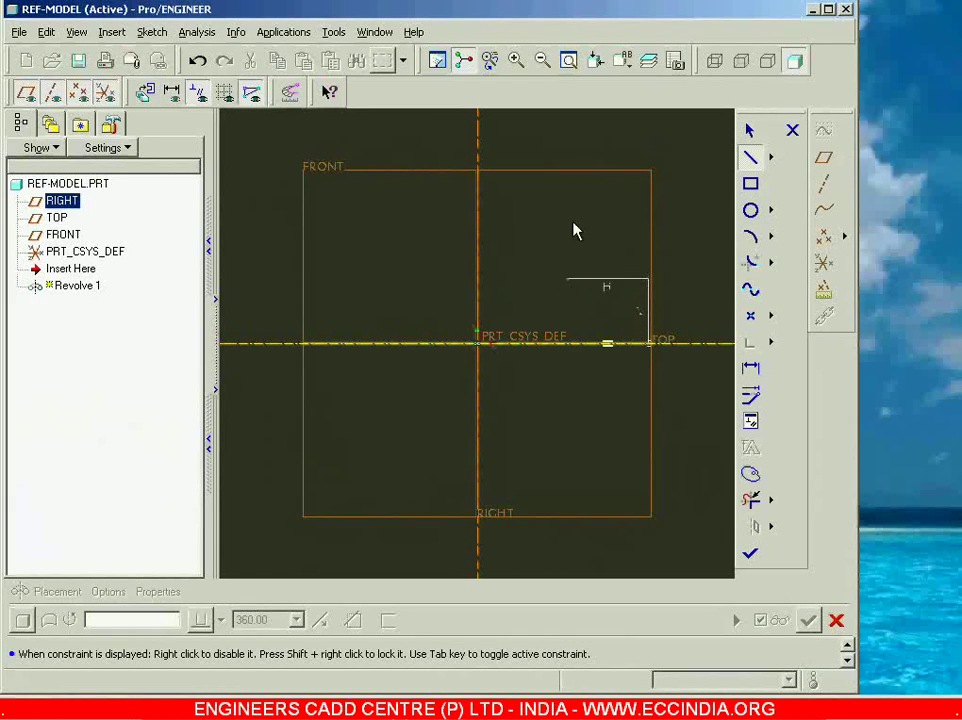
pyautogui.click(540, 178)
pyautogui.click(431, 256)
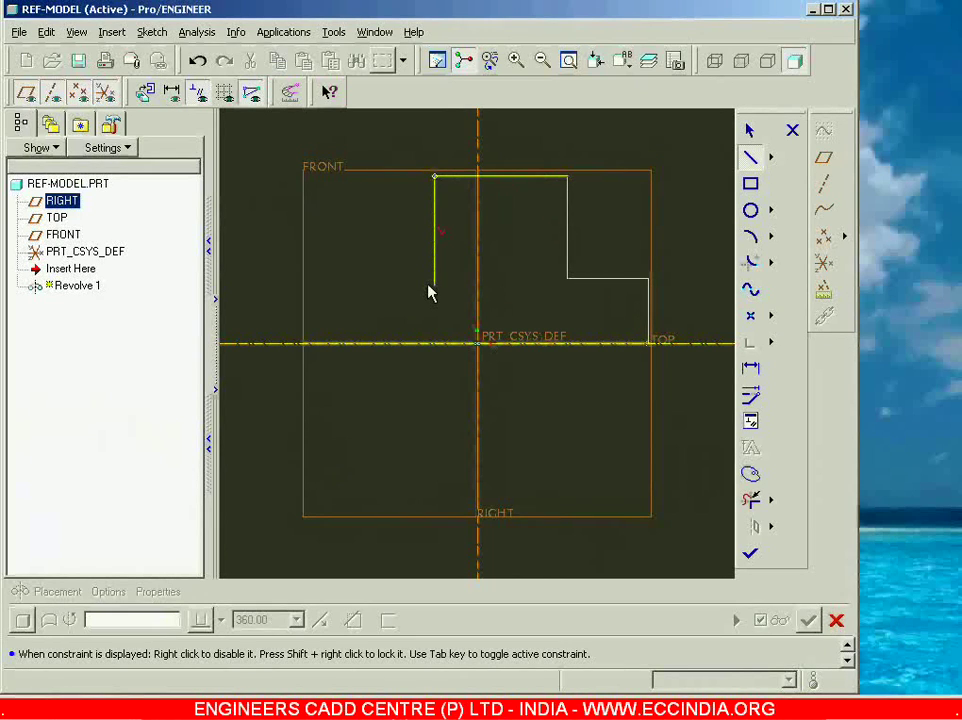
pyautogui.click(434, 283)
pyautogui.click(352, 280)
pyautogui.click(351, 345)
pyautogui.click(646, 344)
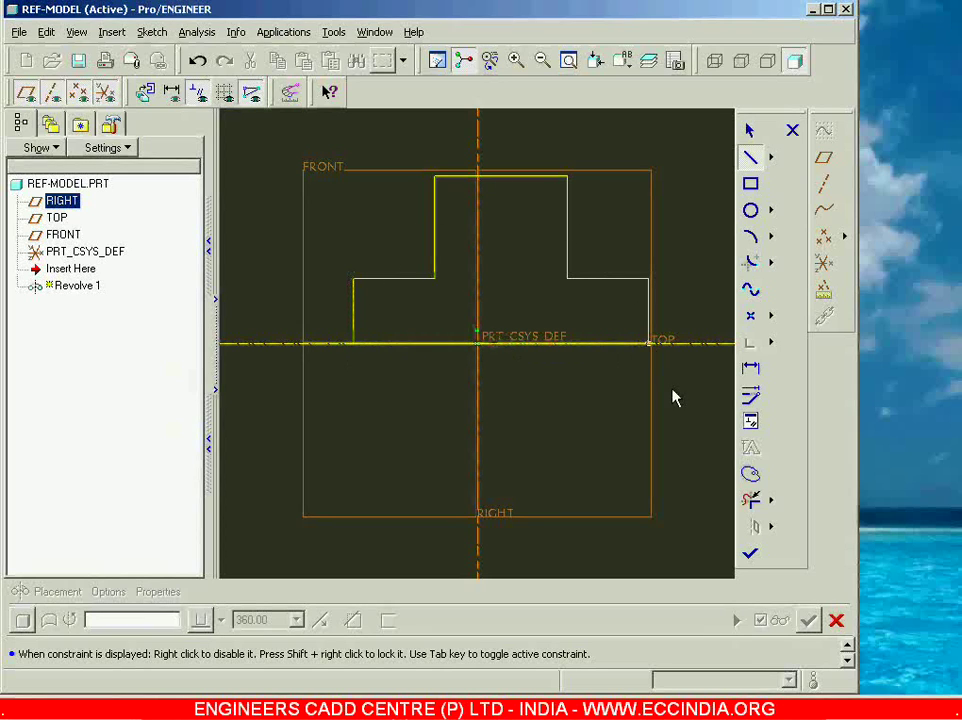
pyautogui.middleClick(672, 395)
pyautogui.click(750, 553)
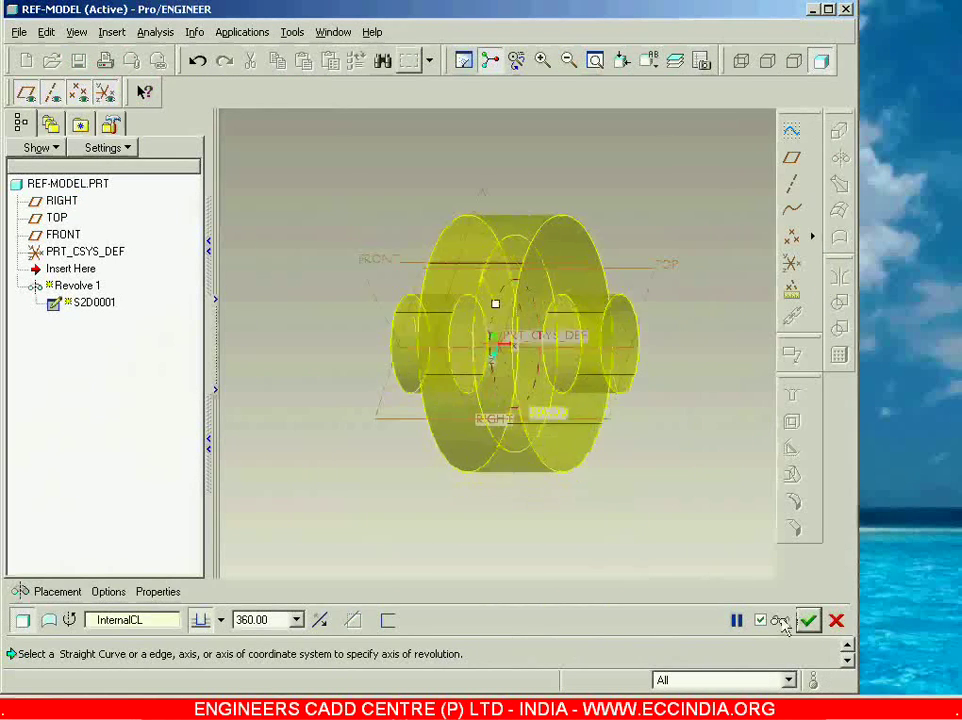
pyautogui.click(806, 620)
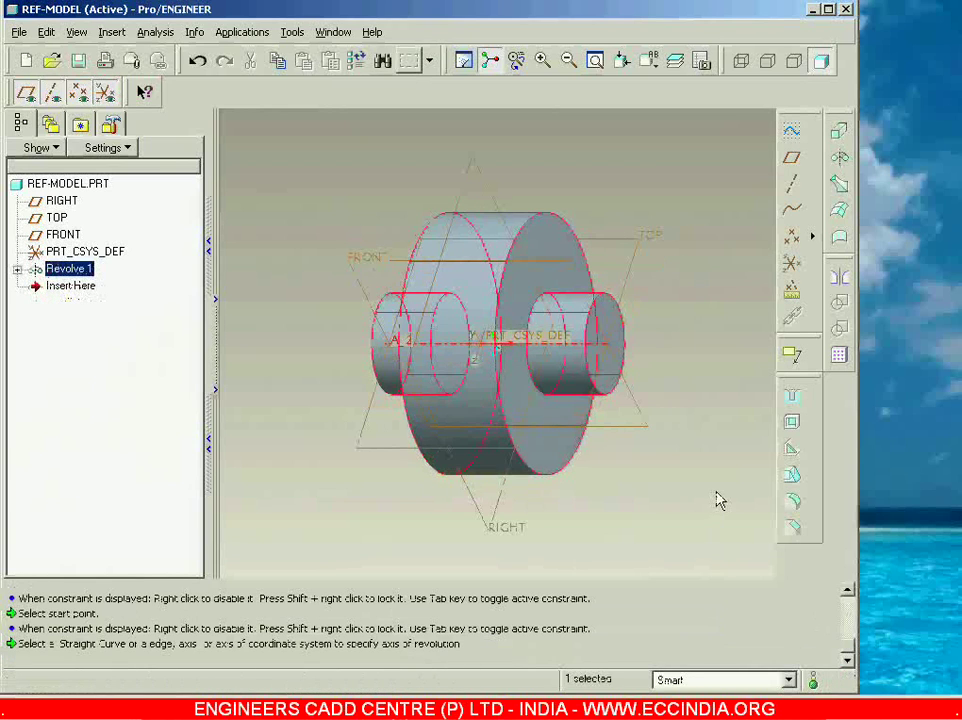
# Add Round 1 to the small cylinder's end, base, junction and opposite end edges
pyautogui.click(795, 506)
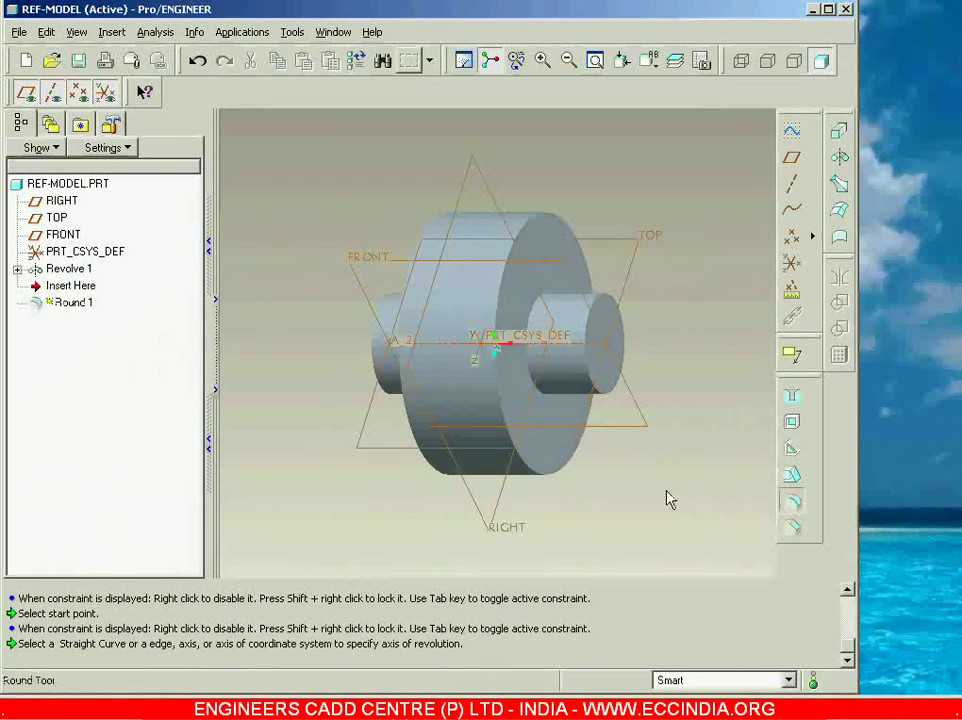
pyautogui.click(590, 378)
pyautogui.keyDown('ctrl'); pyautogui.click(532, 385); pyautogui.keyUp('ctrl')
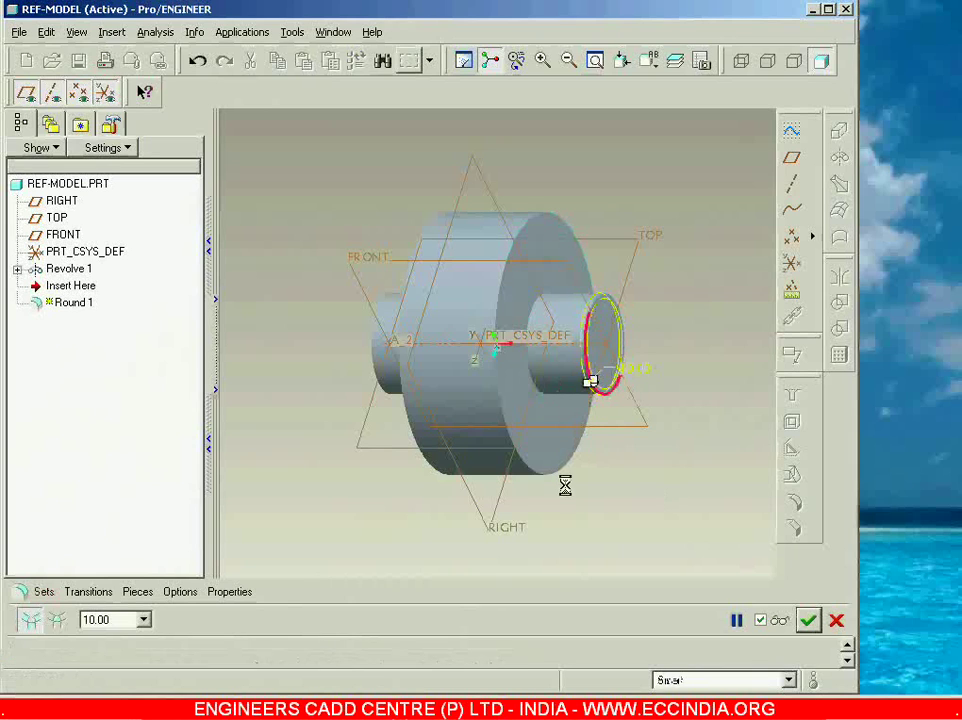
pyautogui.moveTo(571, 505); pyautogui.dragTo(625, 485, button='middle')
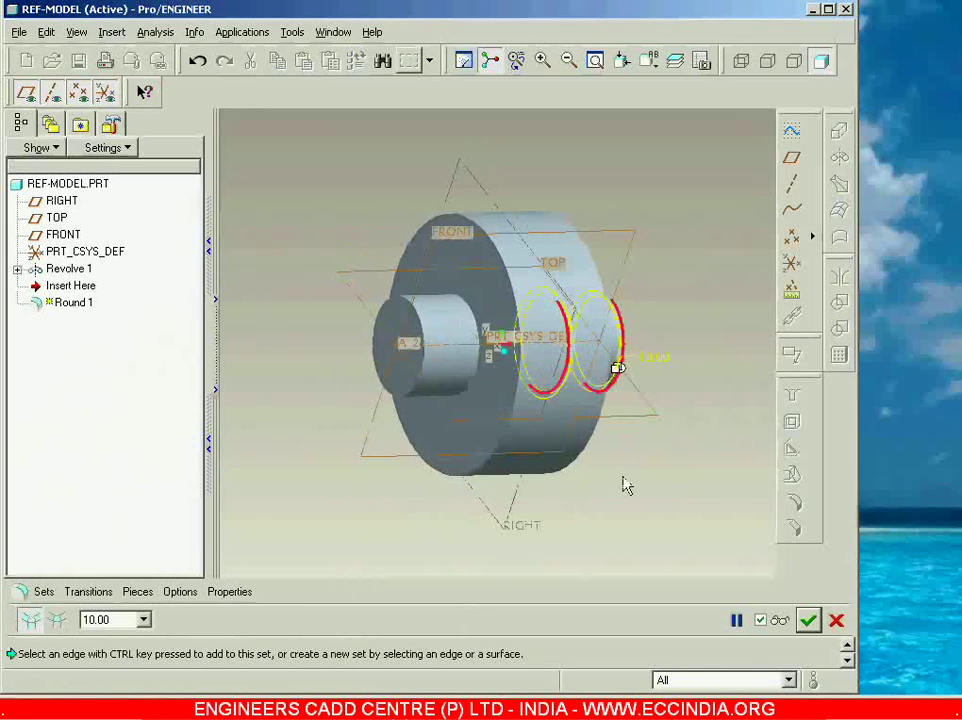
pyautogui.keyDown('ctrl'); pyautogui.click(474, 345); pyautogui.keyUp('ctrl')
pyautogui.keyDown('ctrl'); pyautogui.click(420, 330); pyautogui.keyUp('ctrl')
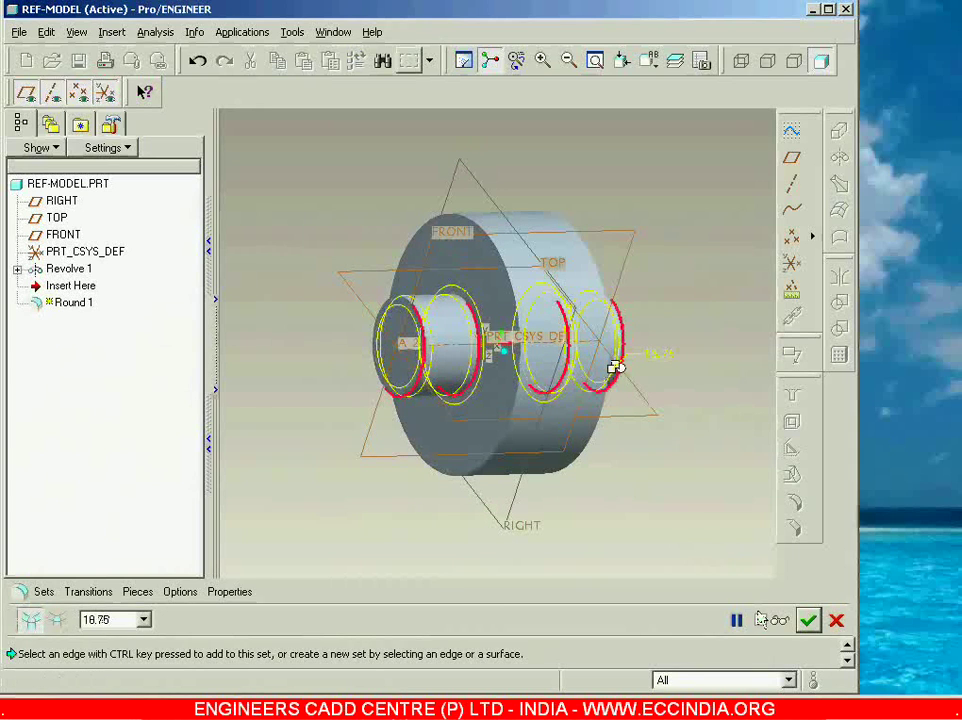
pyautogui.click(808, 620)
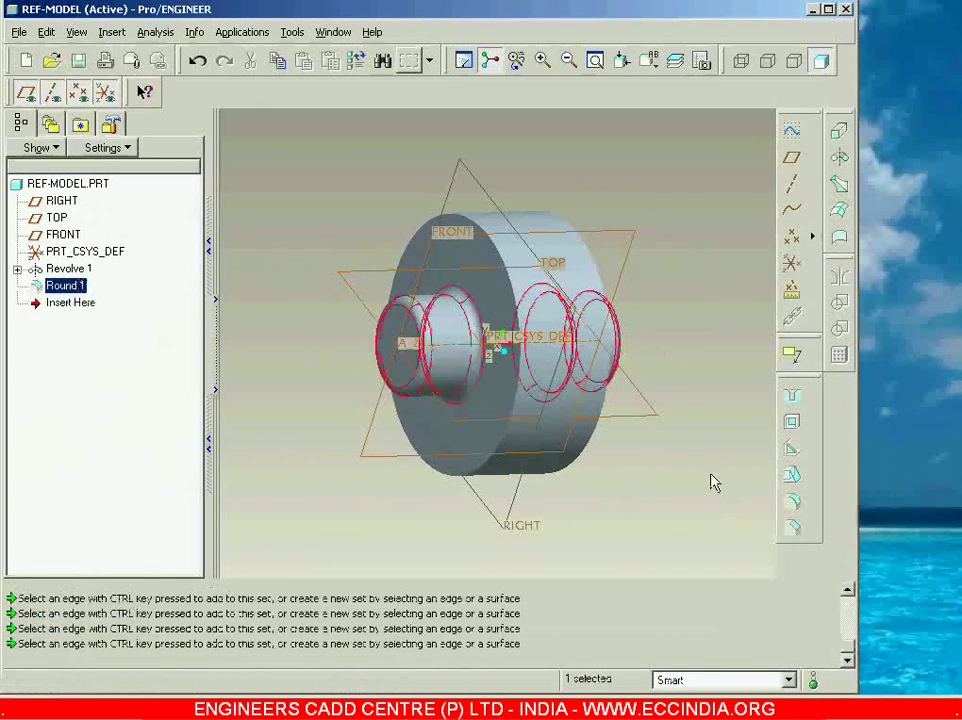
# Add Round 2 of radius 35.25 on the central disc's circular edge and inspect it
pyautogui.moveTo(711, 481); pyautogui.dragTo(650, 472, button='middle')
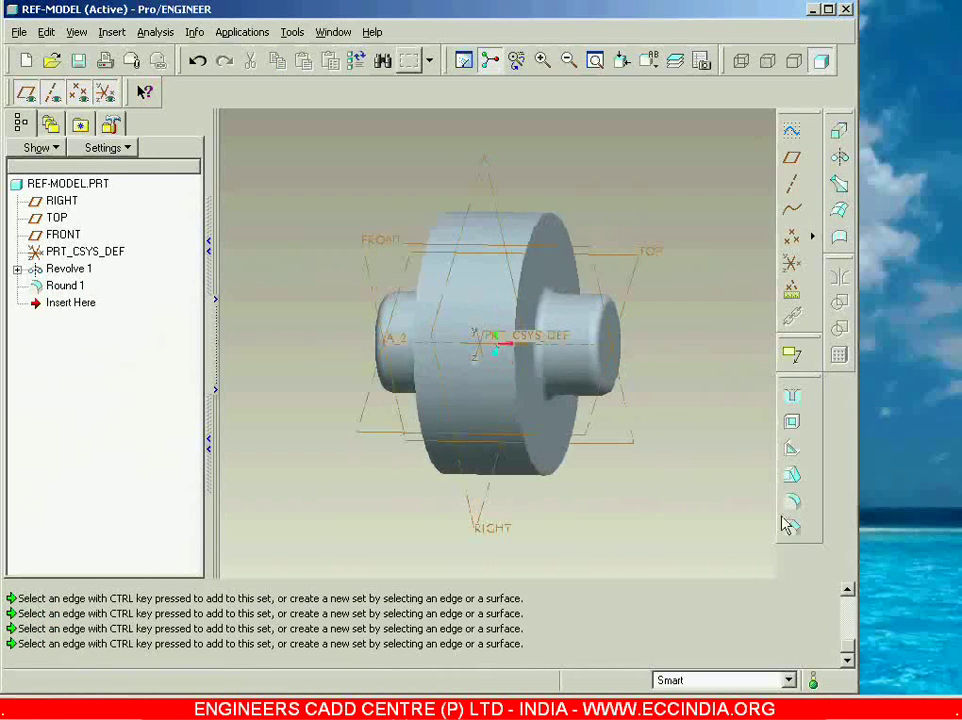
pyautogui.click(790, 503)
pyautogui.click(537, 470)
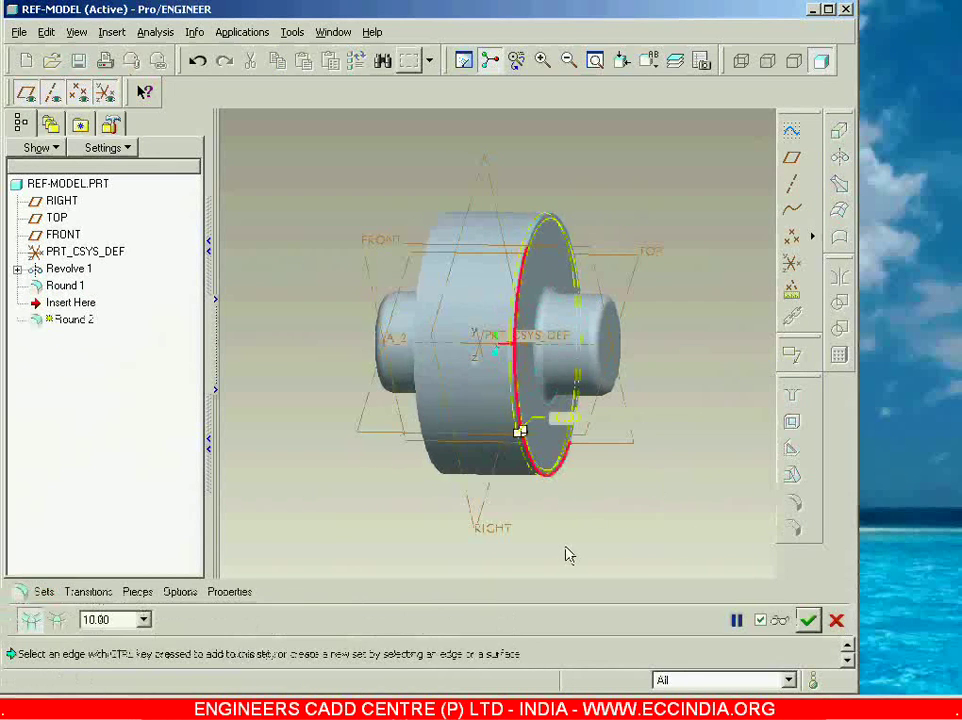
pyautogui.moveTo(520, 437); pyautogui.dragTo(500, 441)
pyautogui.click(812, 622)
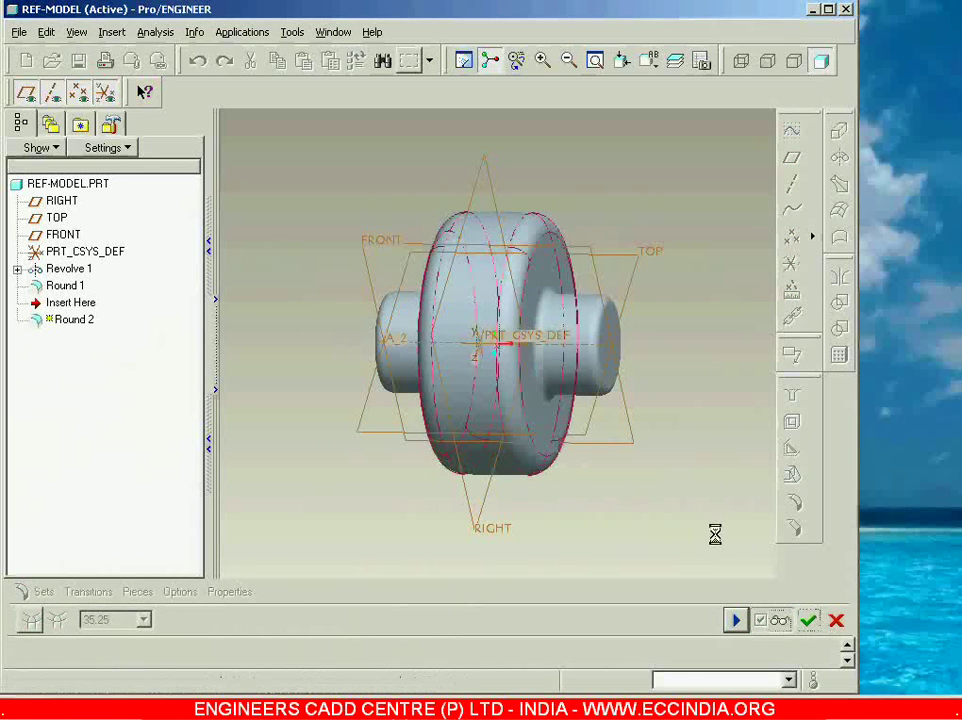
pyautogui.moveTo(672, 500)
pyautogui.mouseDown(button='middle')
pyautogui.moveTo(721, 447)
pyautogui.moveTo(672, 487)
pyautogui.mouseUp(button='middle')
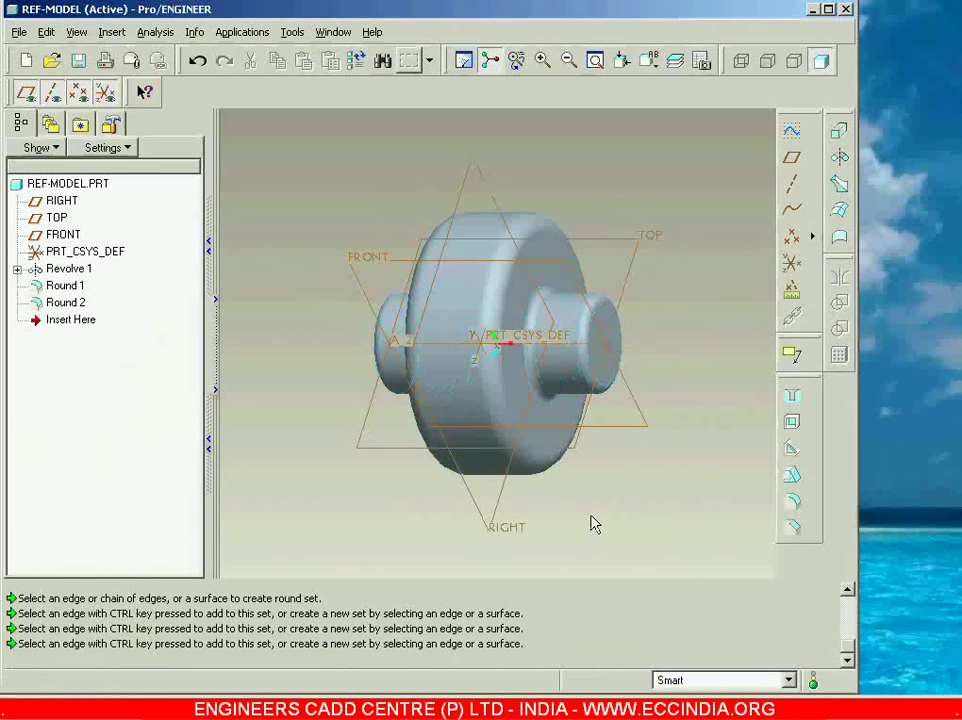
pyautogui.moveTo(595, 522); pyautogui.dragTo(369, 494, button='middle')
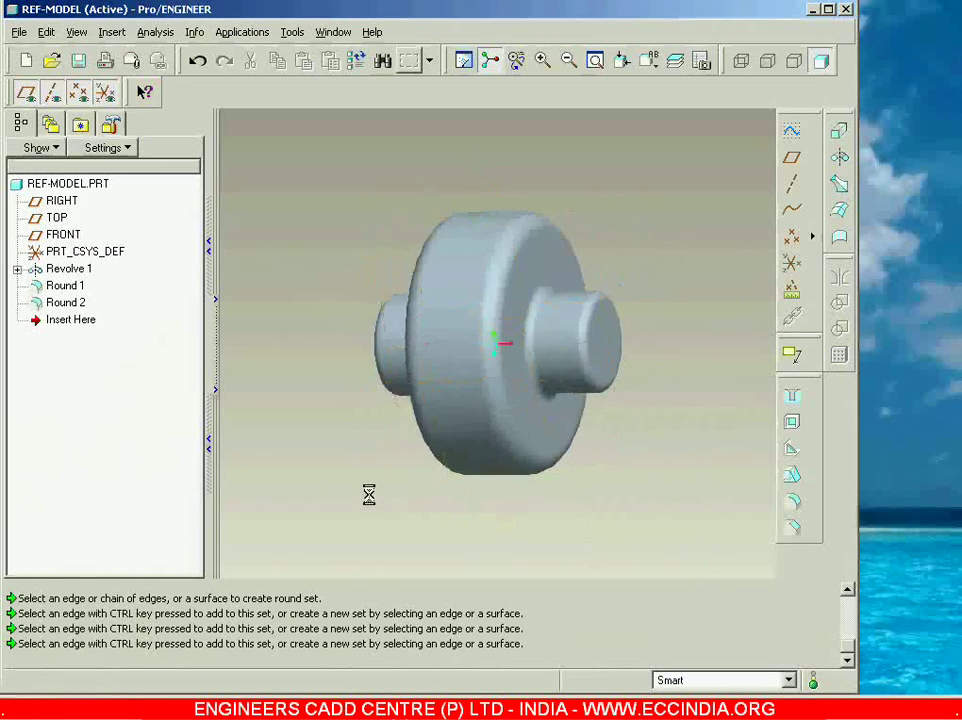
# Save REF-MODEL and close its window via Window > Close
pyautogui.click(81, 60)
pyautogui.click(382, 625)
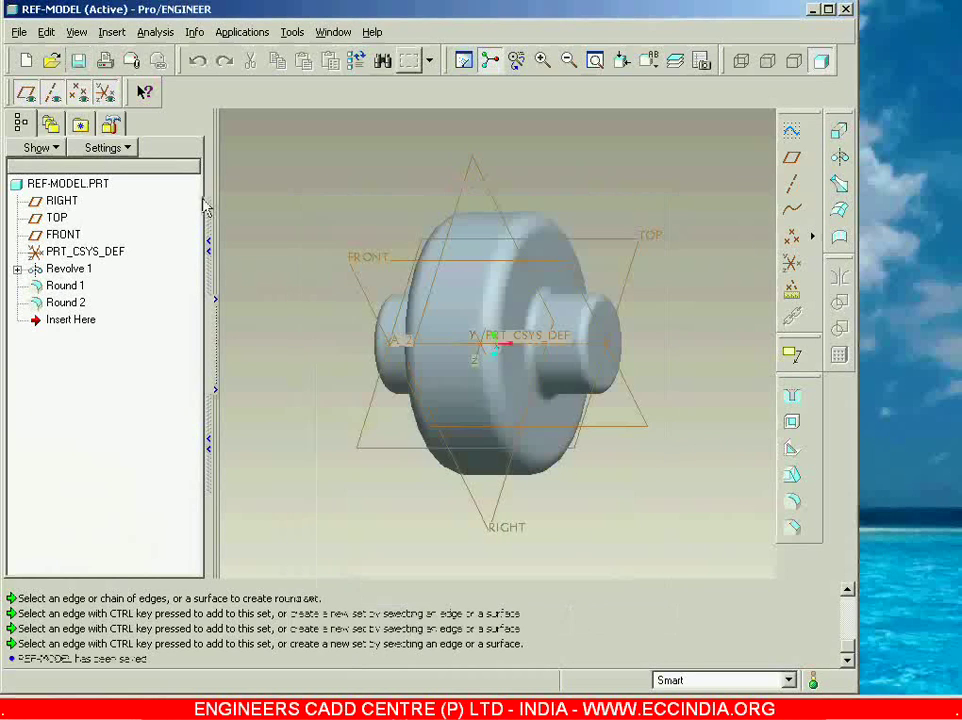
pyautogui.click(333, 32)
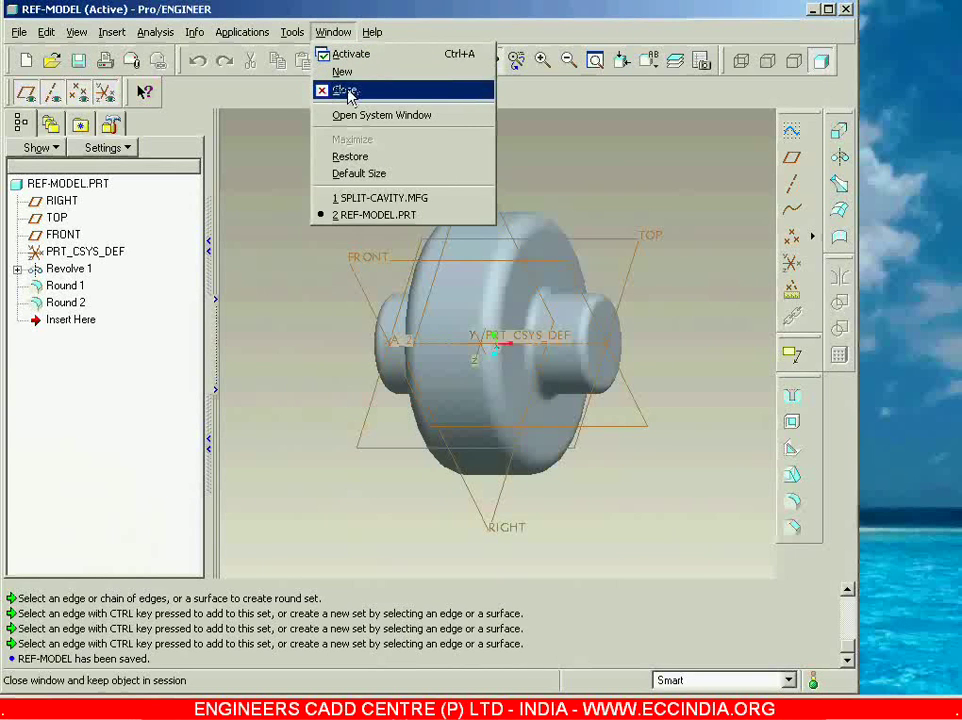
pyautogui.click(345, 92)
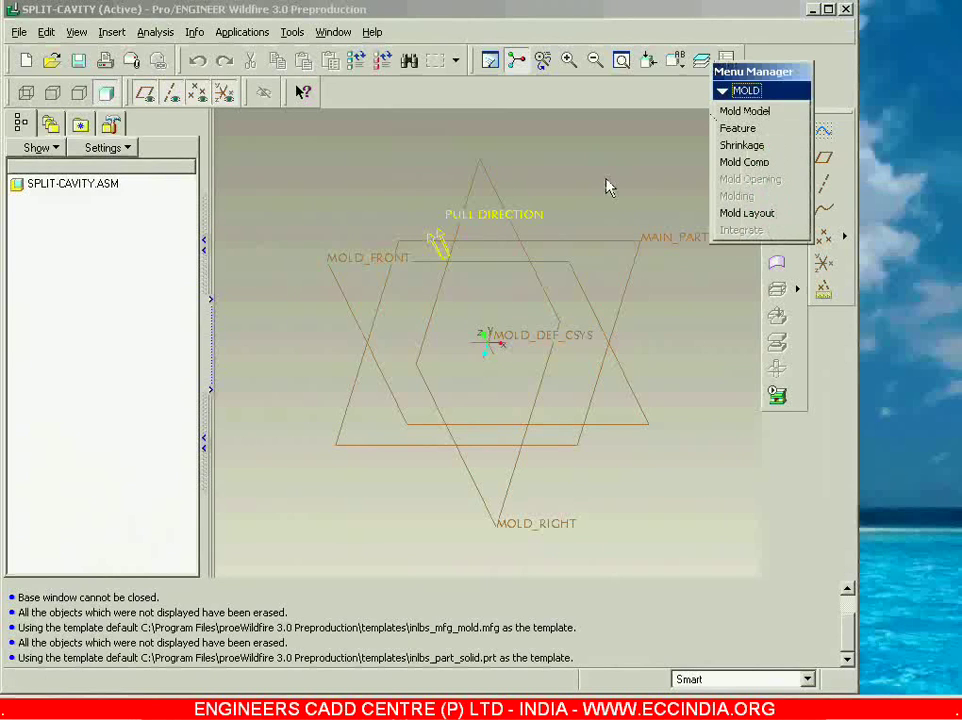
# Assemble ref-model.prt into the mold as the reference model using the Default constraint
pyautogui.click(745, 111)
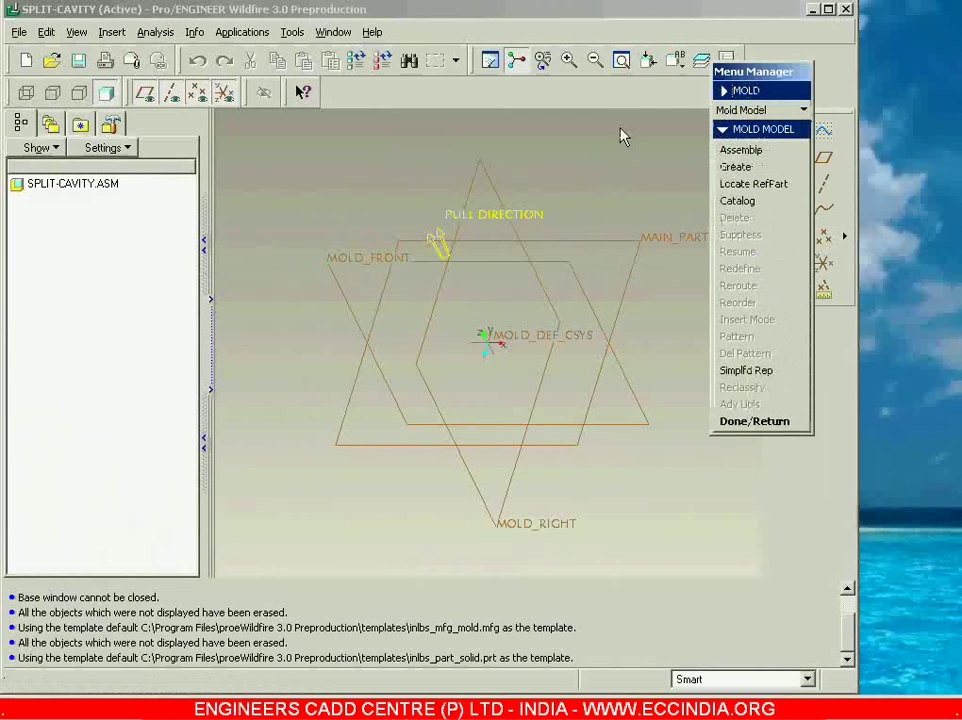
pyautogui.click(742, 152)
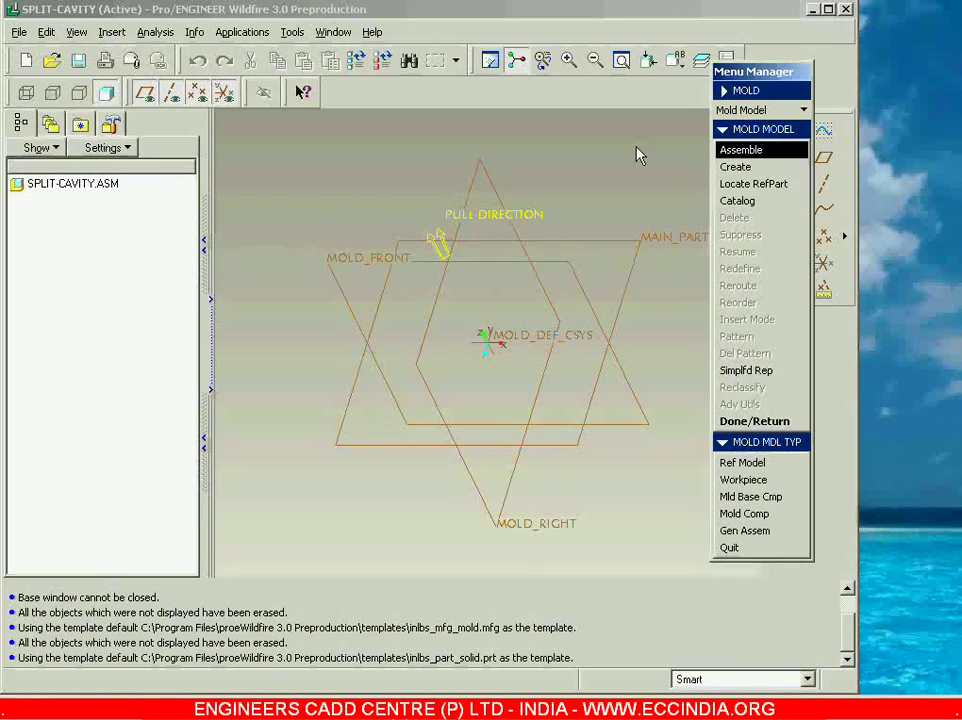
pyautogui.click(743, 463)
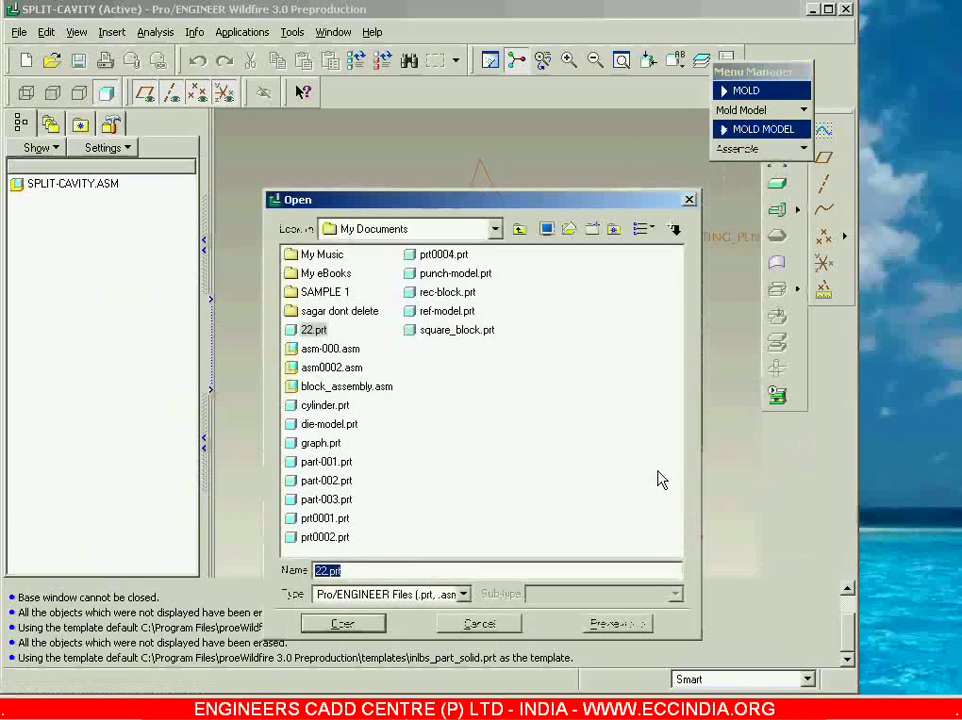
pyautogui.click(445, 312)
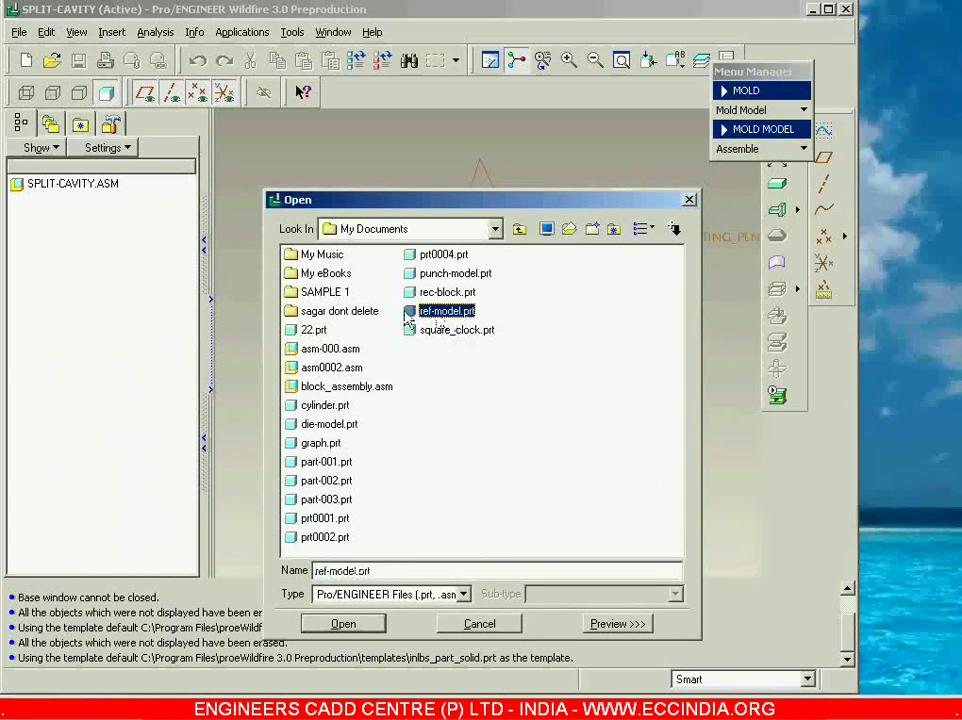
pyautogui.click(350, 625)
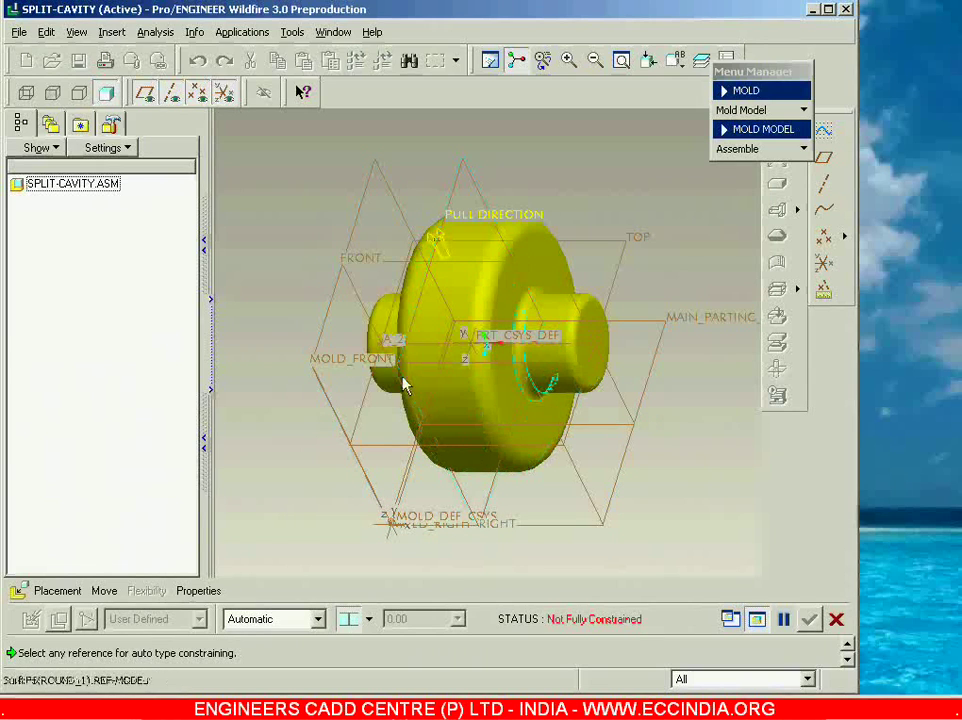
pyautogui.click(317, 619)
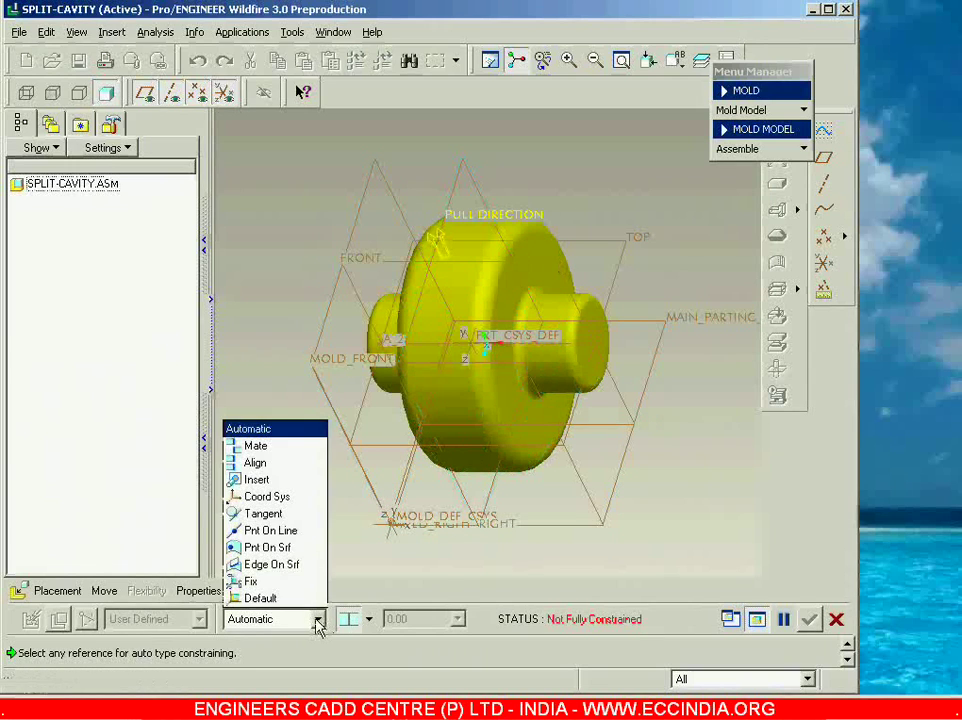
pyautogui.click(262, 598)
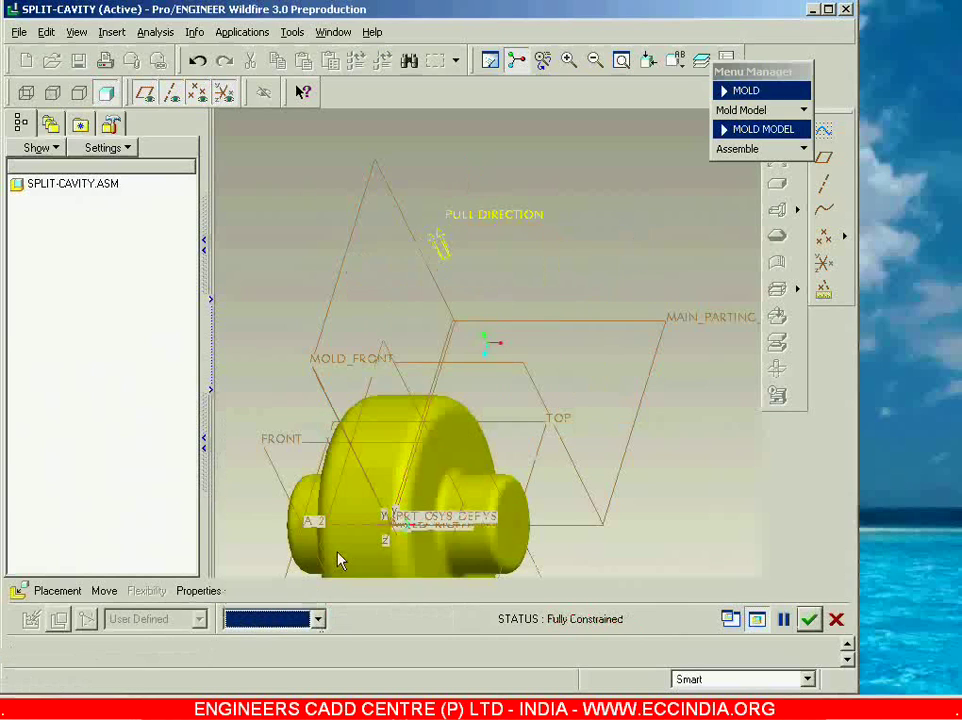
pyautogui.click(808, 621)
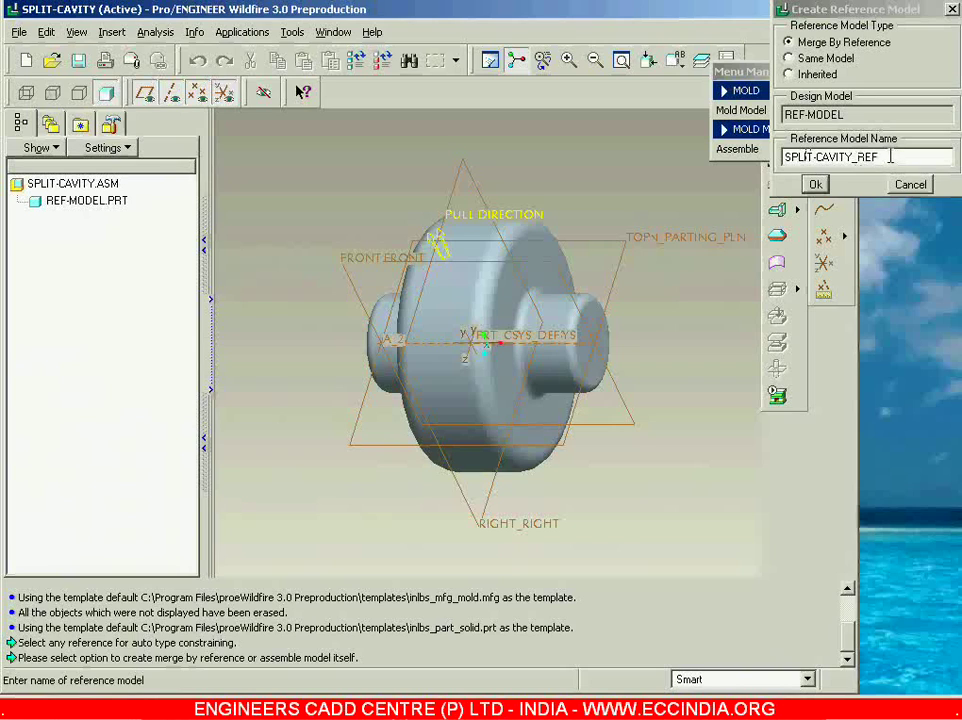
# Name the merged-by-reference model 'pattern' and accept it
pyautogui.moveTo(890, 156); pyautogui.dragTo(783, 163)
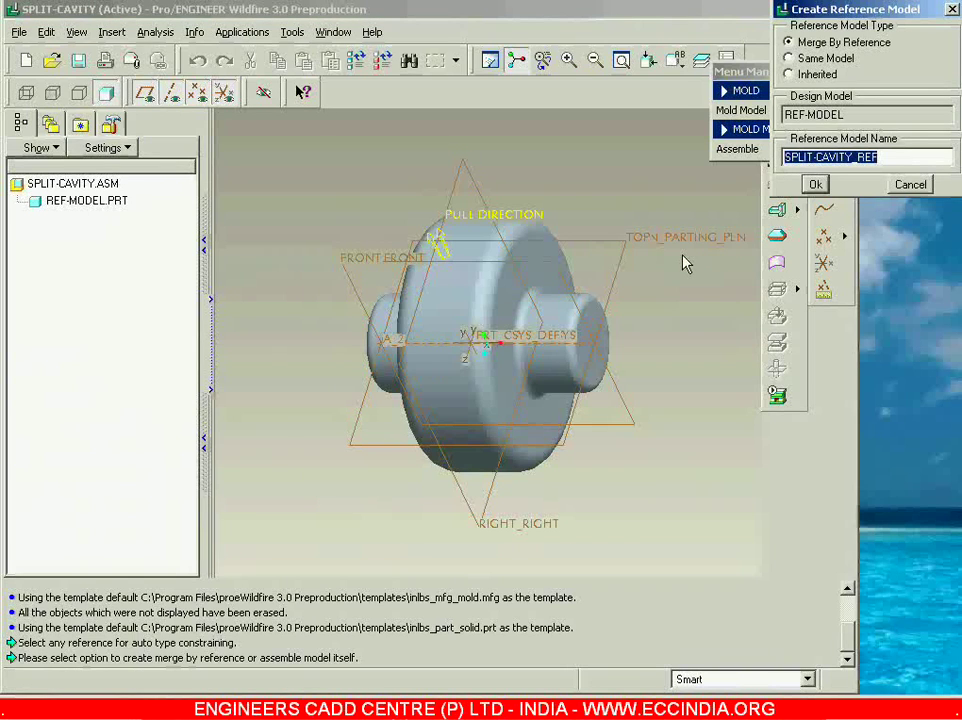
pyautogui.write('patte')
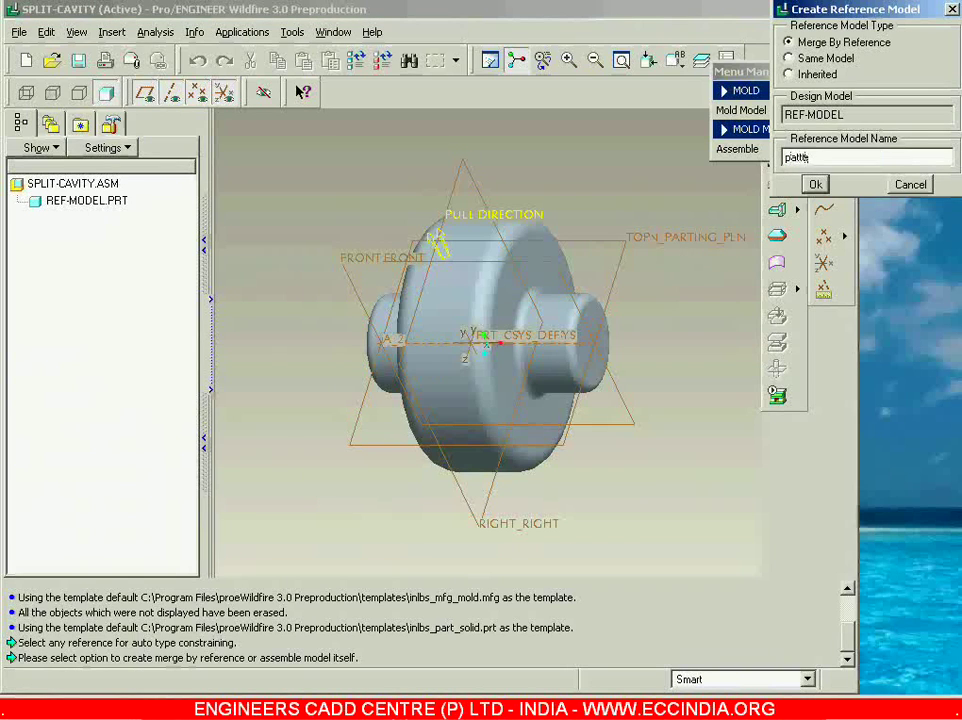
pyautogui.write('rn')
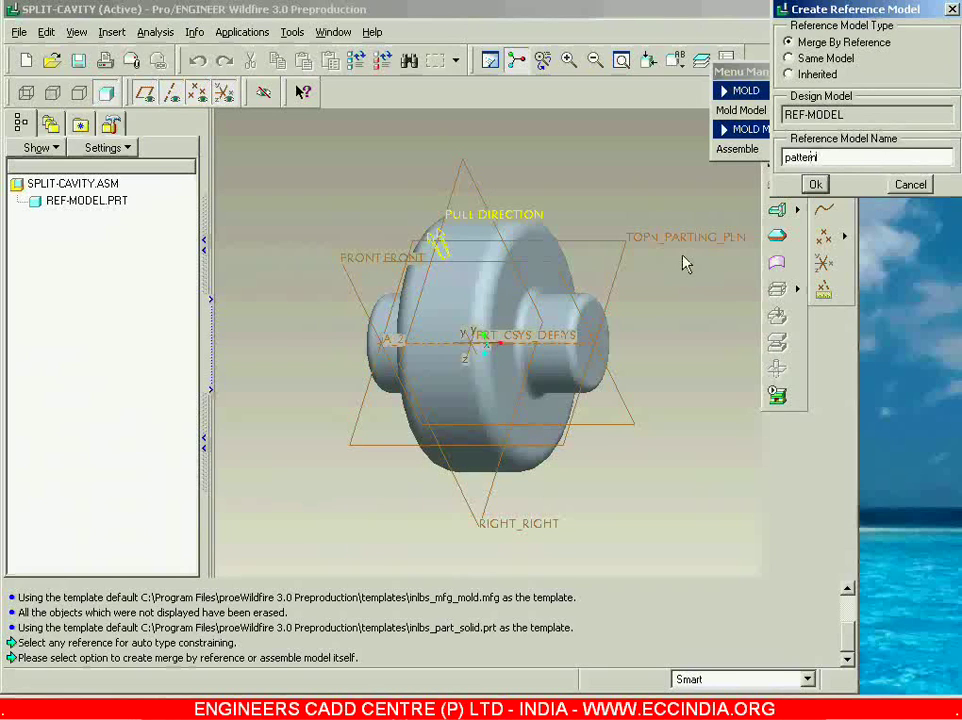
pyautogui.click(815, 184)
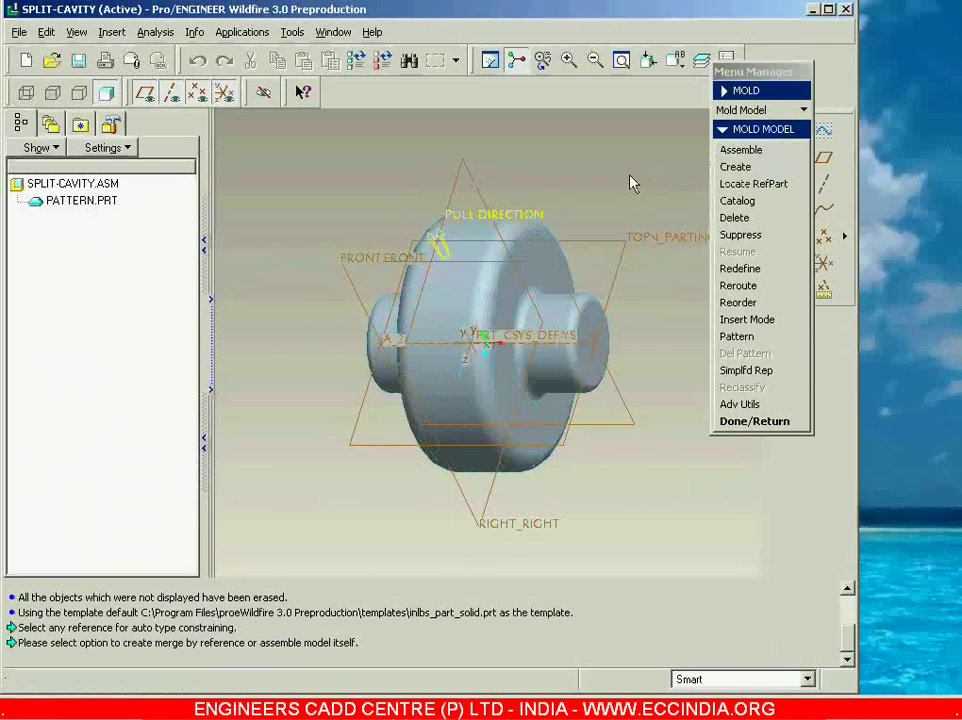
# Begin creating a manually built workpiece from the mold Create menu
pyautogui.click(755, 71)
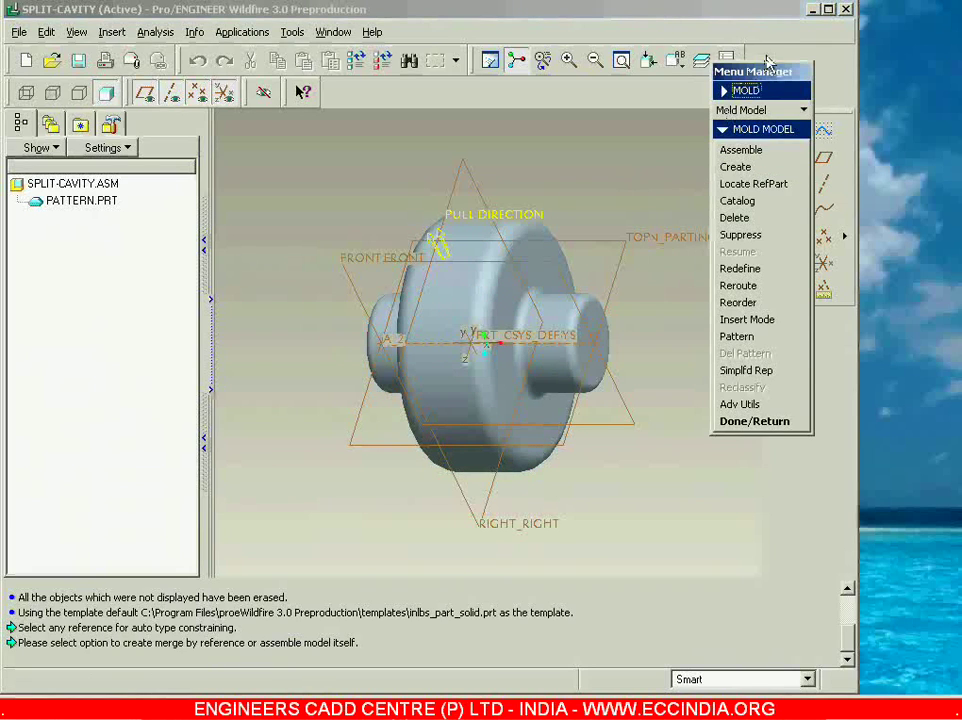
pyautogui.moveTo(768, 63); pyautogui.dragTo(798, 44)
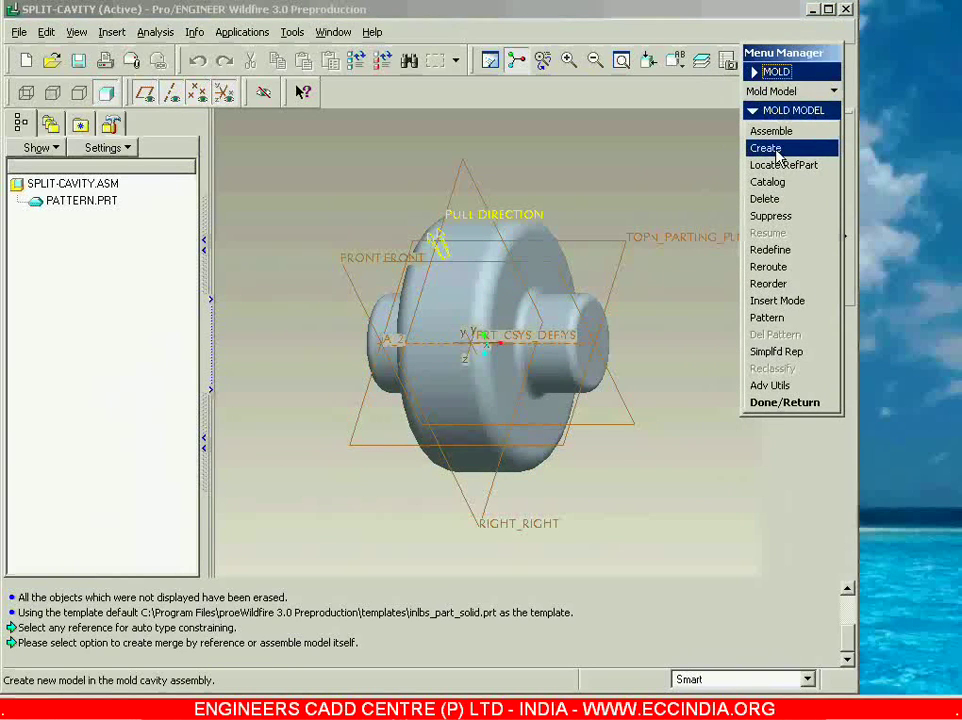
pyautogui.click(772, 150)
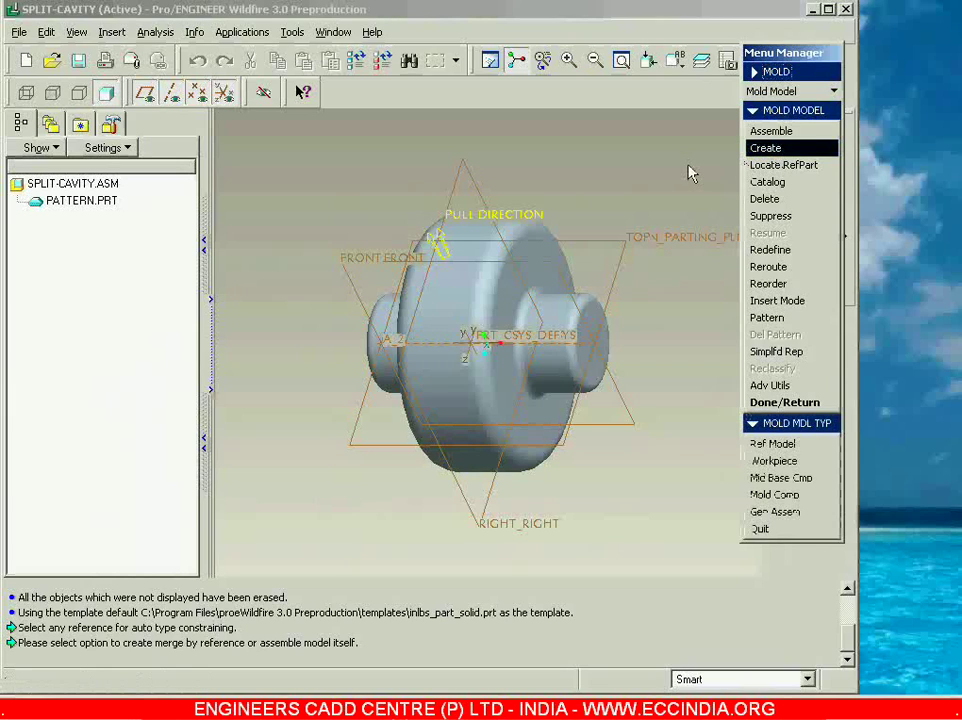
pyautogui.click(776, 462)
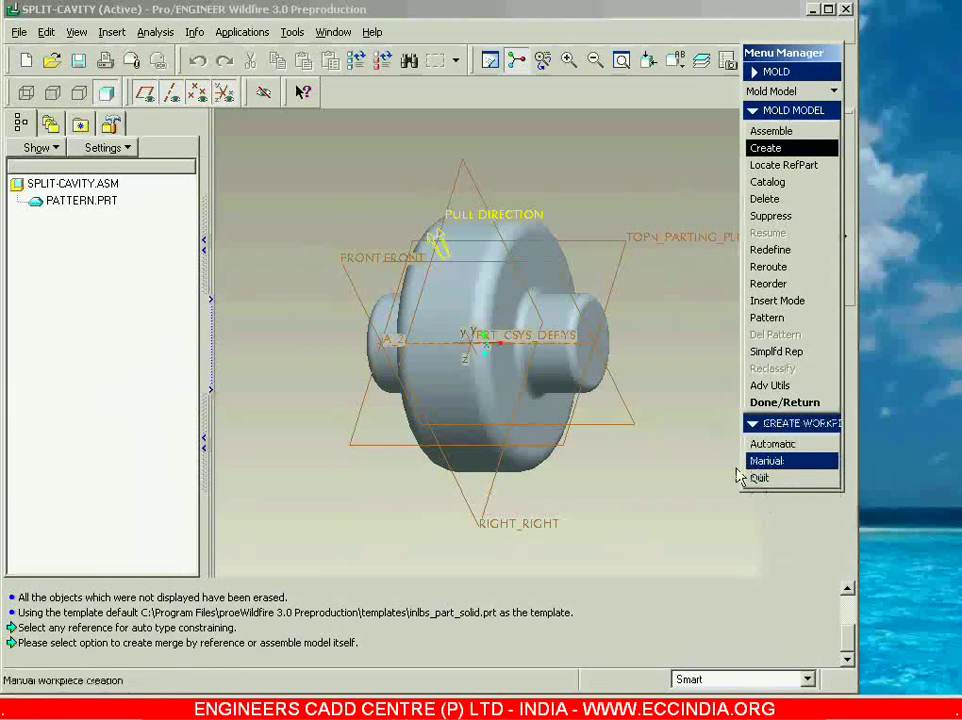
pyautogui.click(788, 462)
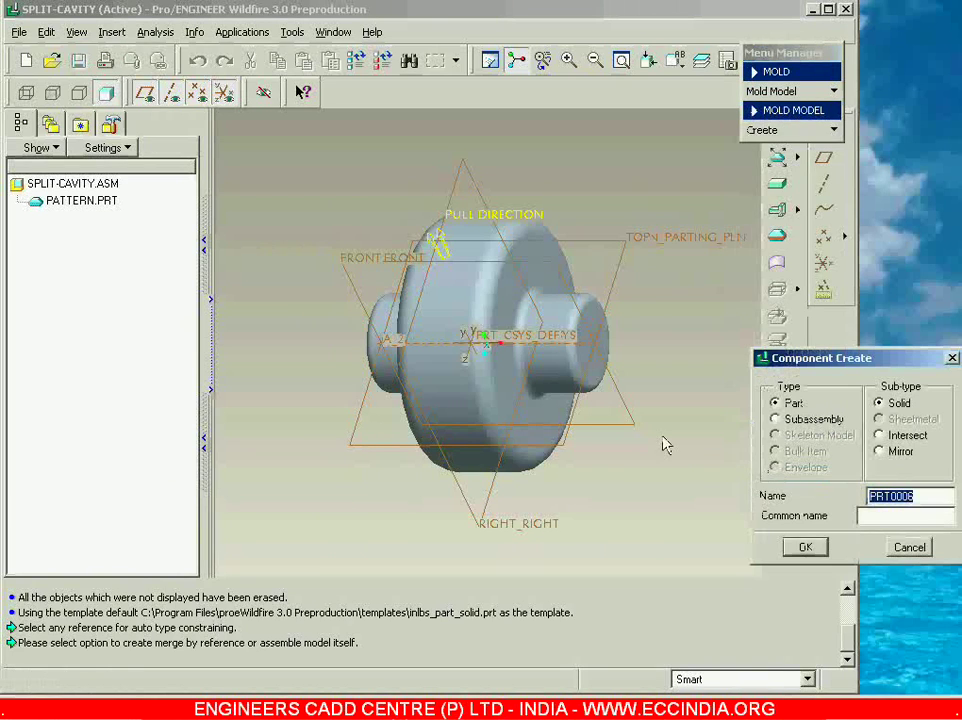
# Name the workpiece part work-pic and set it to be built from new features
pyautogui.moveTo(829, 360); pyautogui.dragTo(717, 205)
pyautogui.click(790, 362)
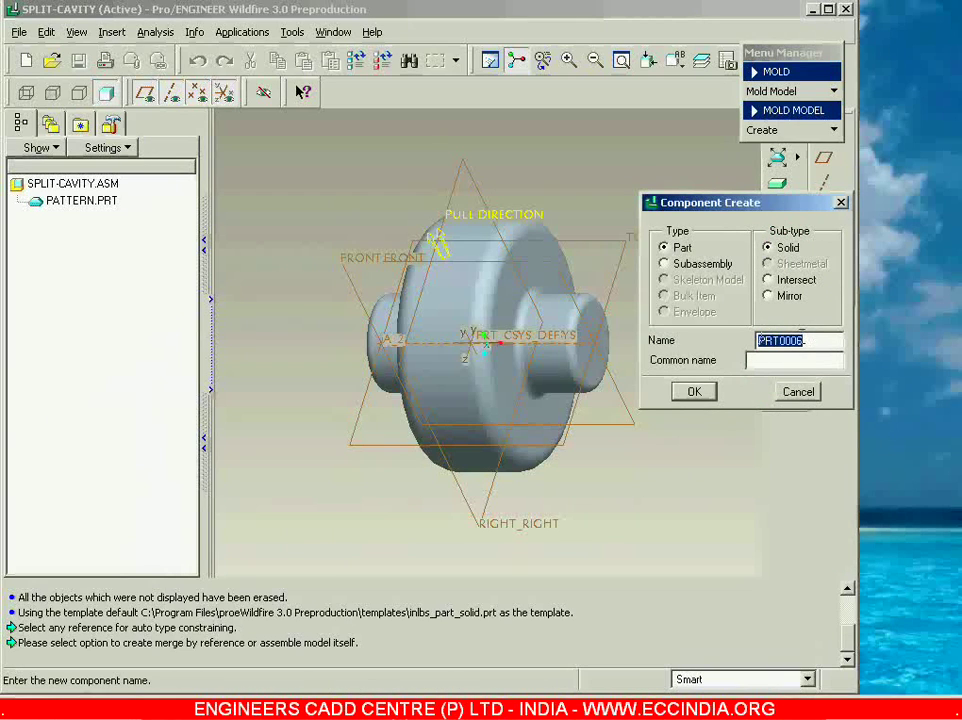
pyautogui.write('work-pic')
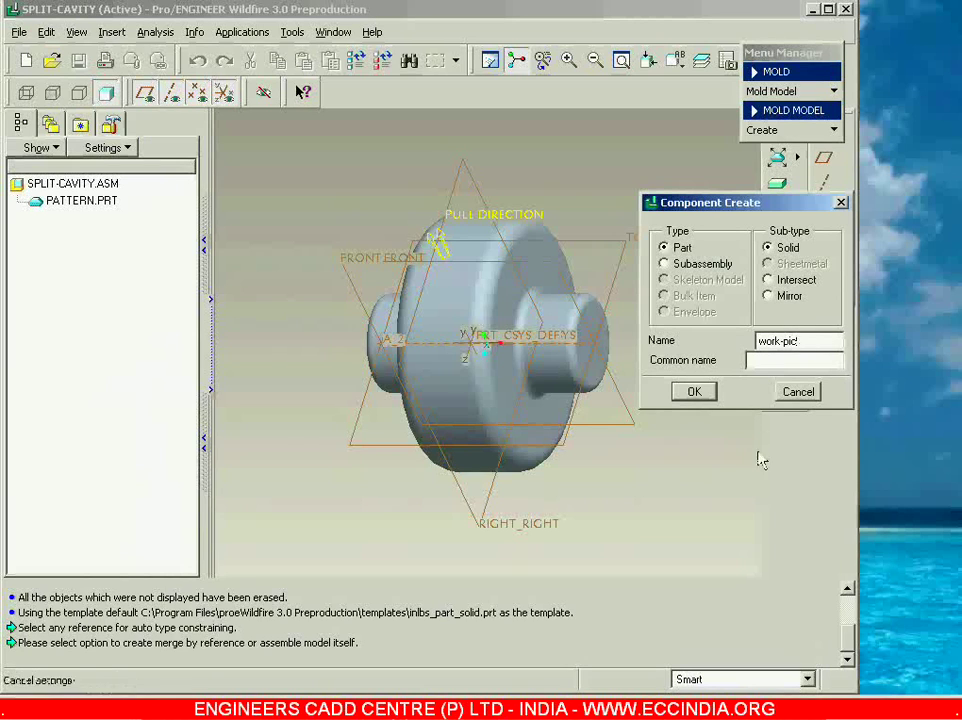
pyautogui.click(694, 392)
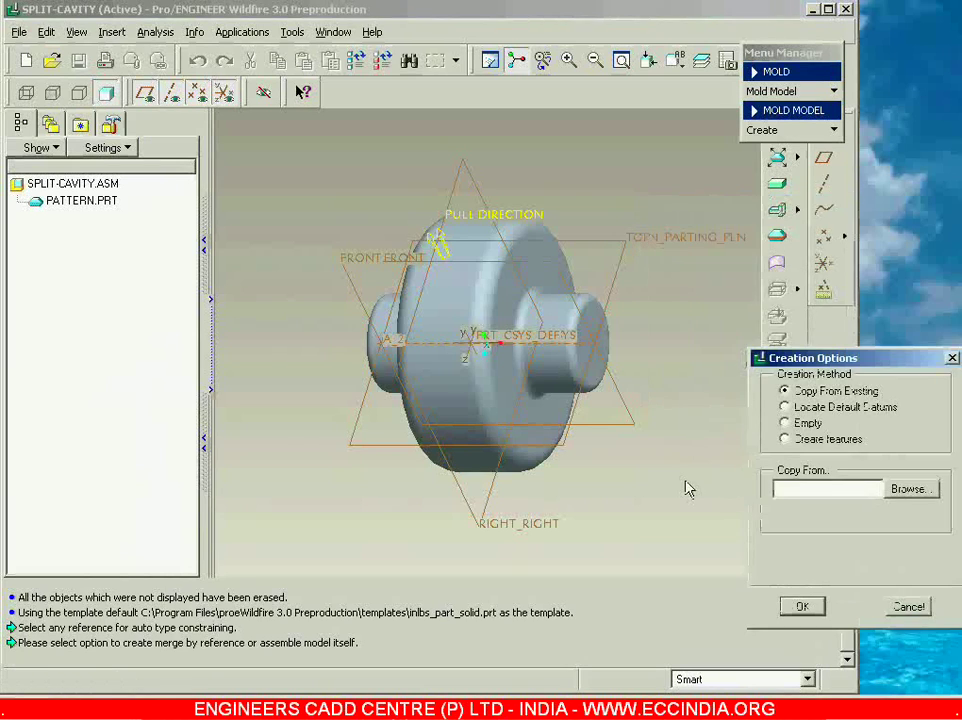
pyautogui.moveTo(857, 365); pyautogui.dragTo(742, 222)
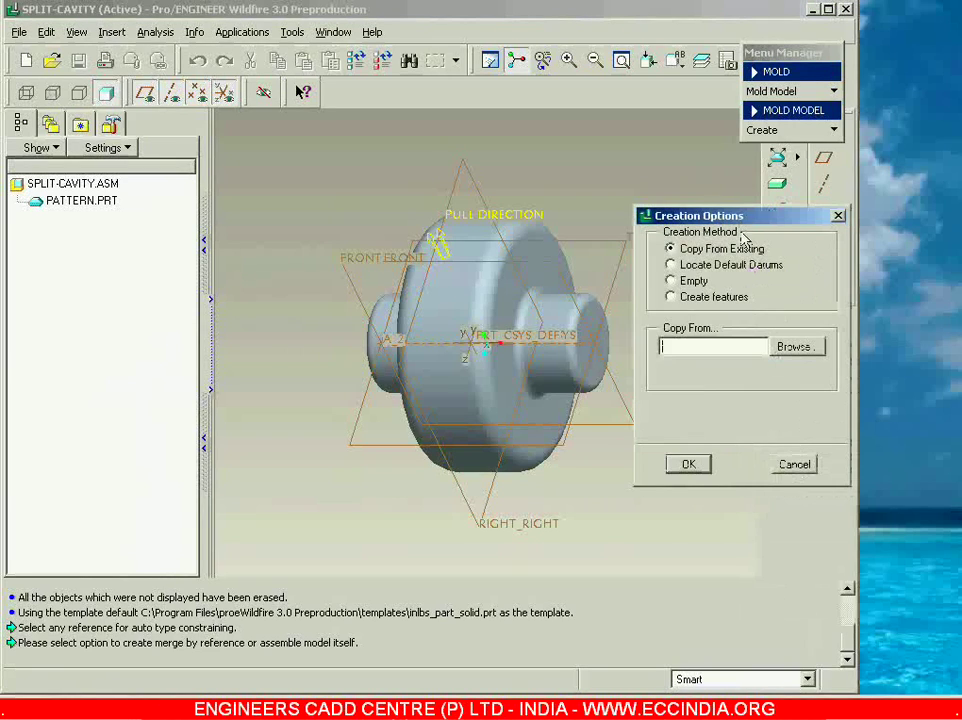
pyautogui.click(675, 303)
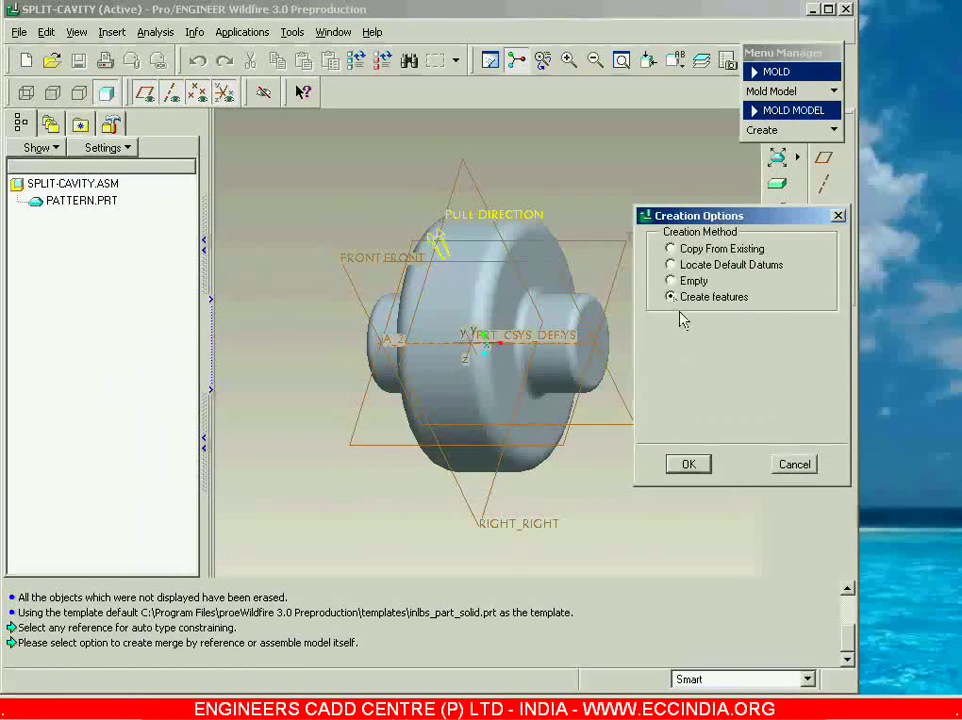
pyautogui.click(688, 464)
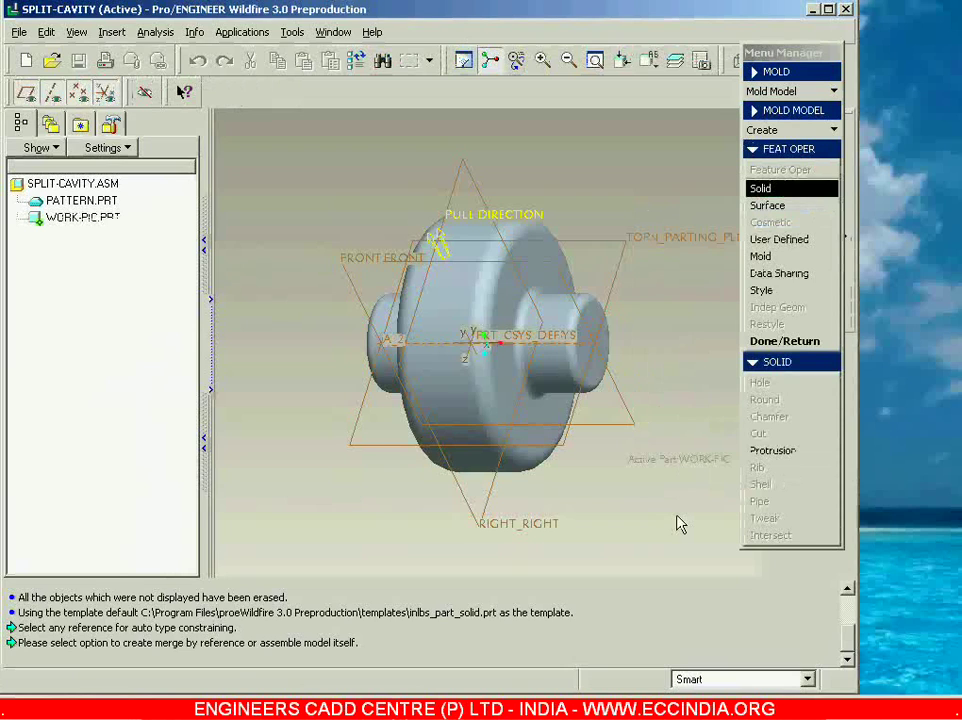
# Start an extruded protrusion sketched on MOLD_FRONT with MAIN_PARTING_PLN as Top reference
pyautogui.click(766, 191)
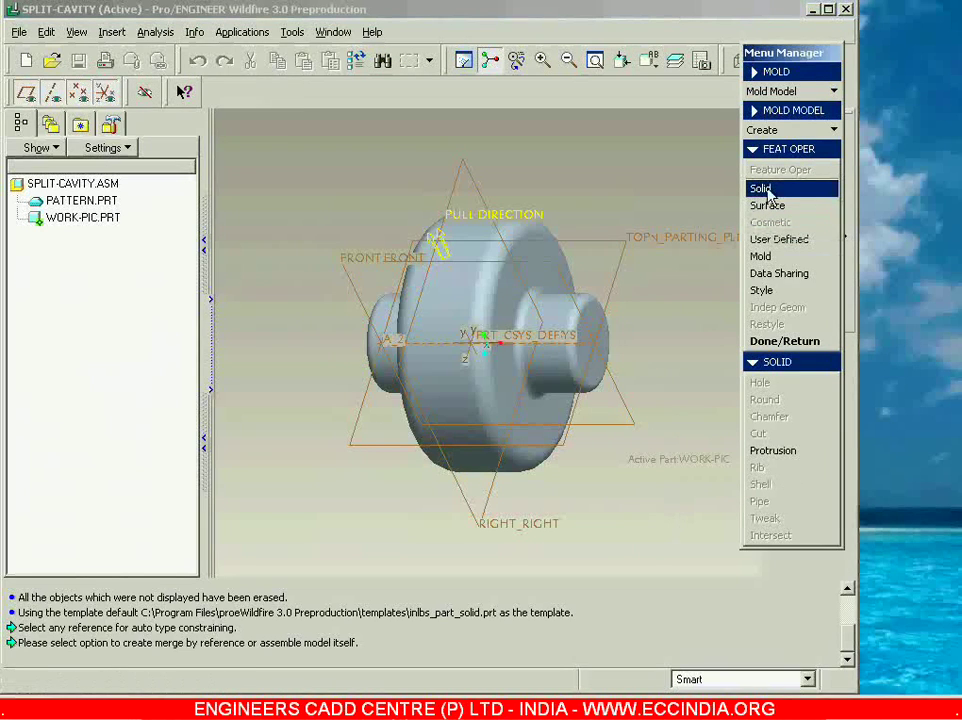
pyautogui.click(775, 451)
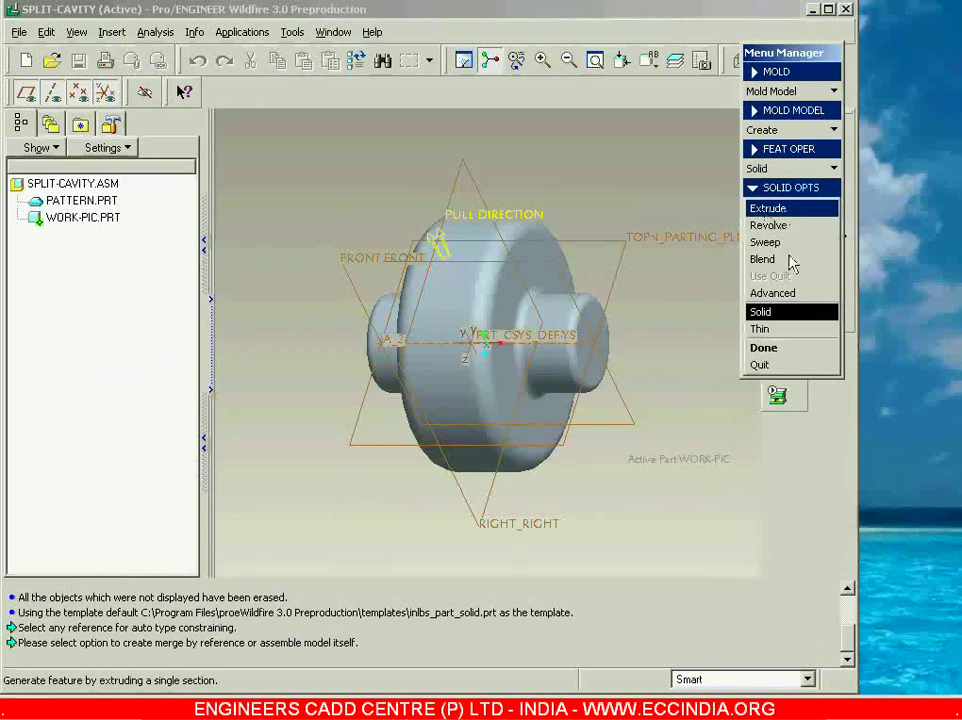
pyautogui.click(786, 349)
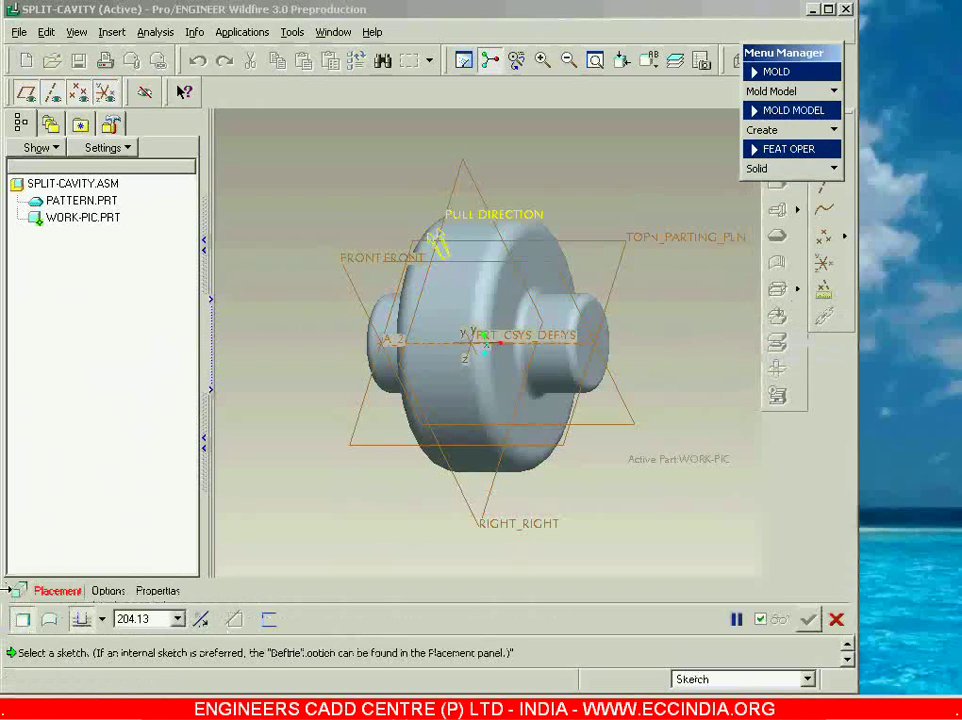
pyautogui.click(55, 591)
pyautogui.click(208, 566)
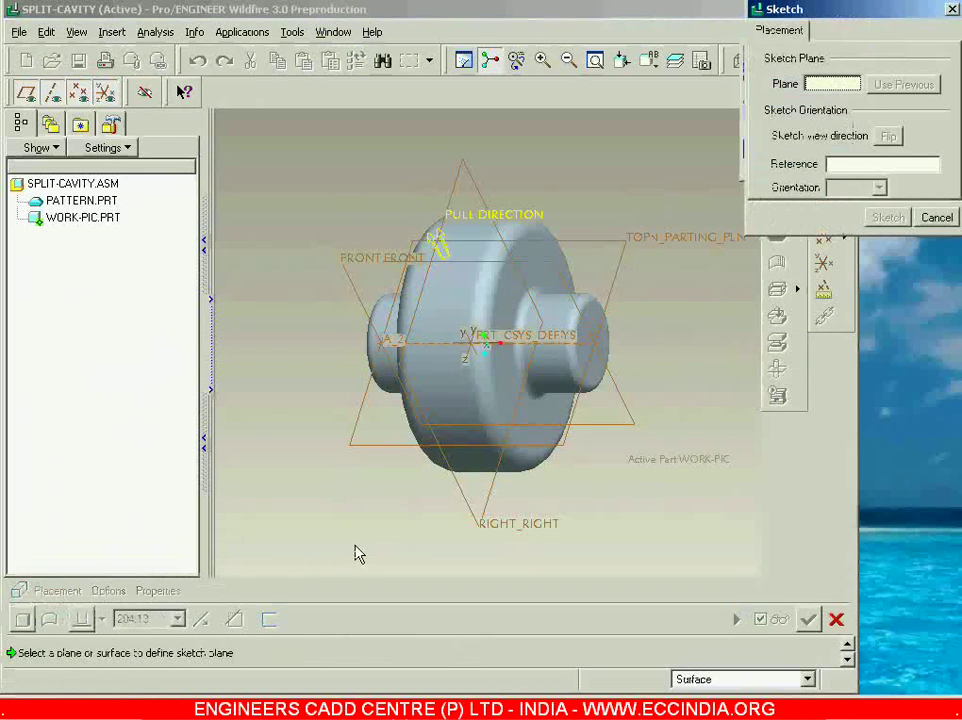
pyautogui.click(354, 266)
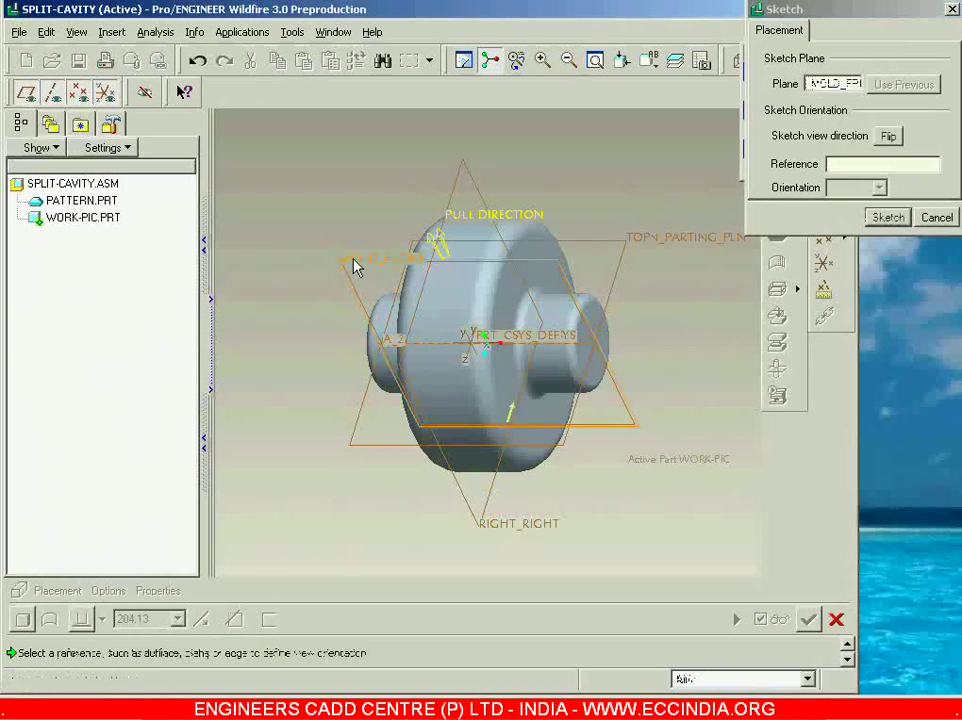
pyautogui.click(640, 244)
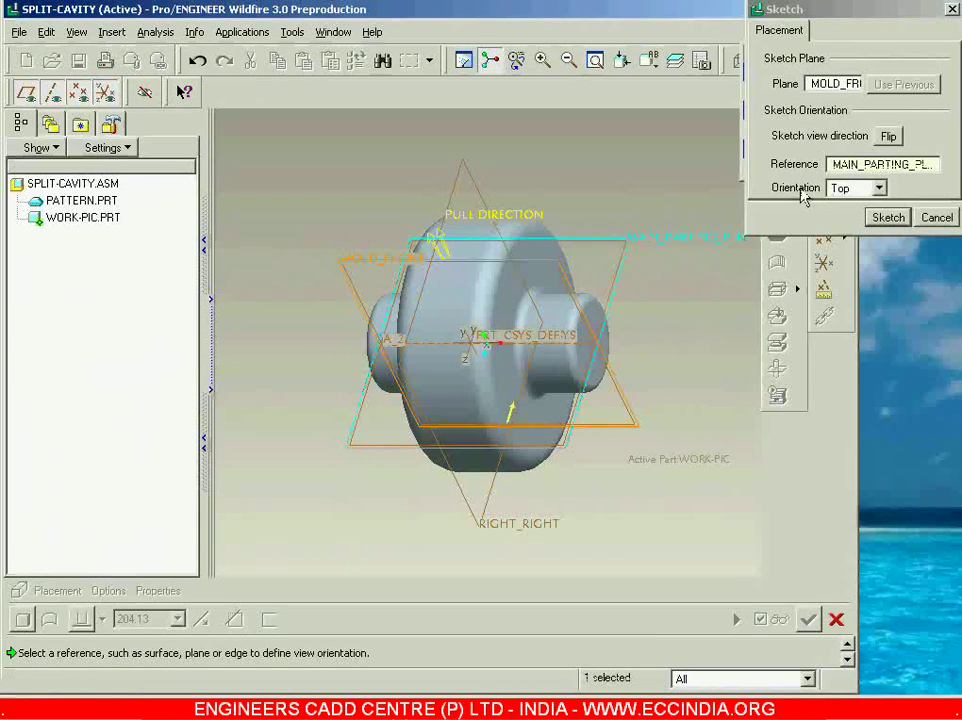
pyautogui.click(889, 219)
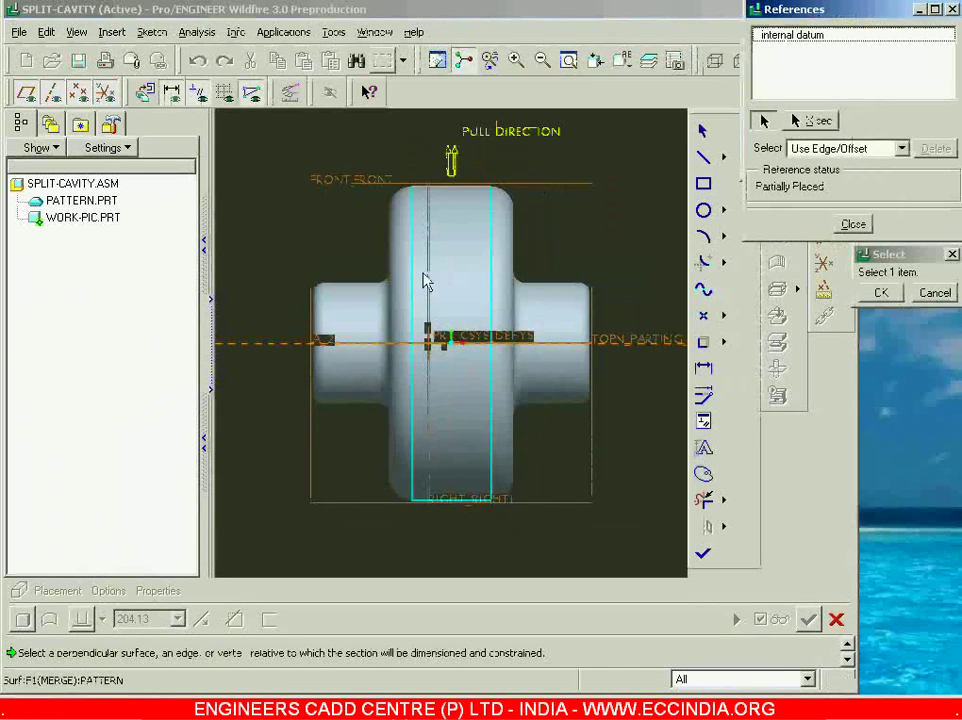
# Reference MOLD_RIGHT, draw a rectangle enclosing the whole part, and finish the sketch
pyautogui.click(436, 280)
pyautogui.click(853, 224)
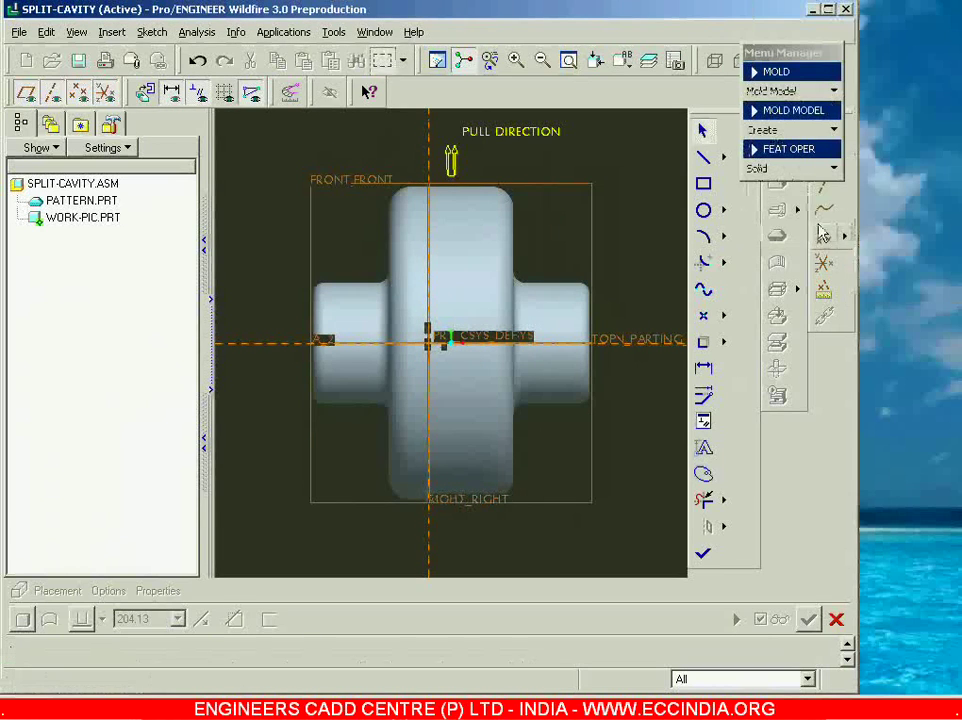
pyautogui.click(703, 185)
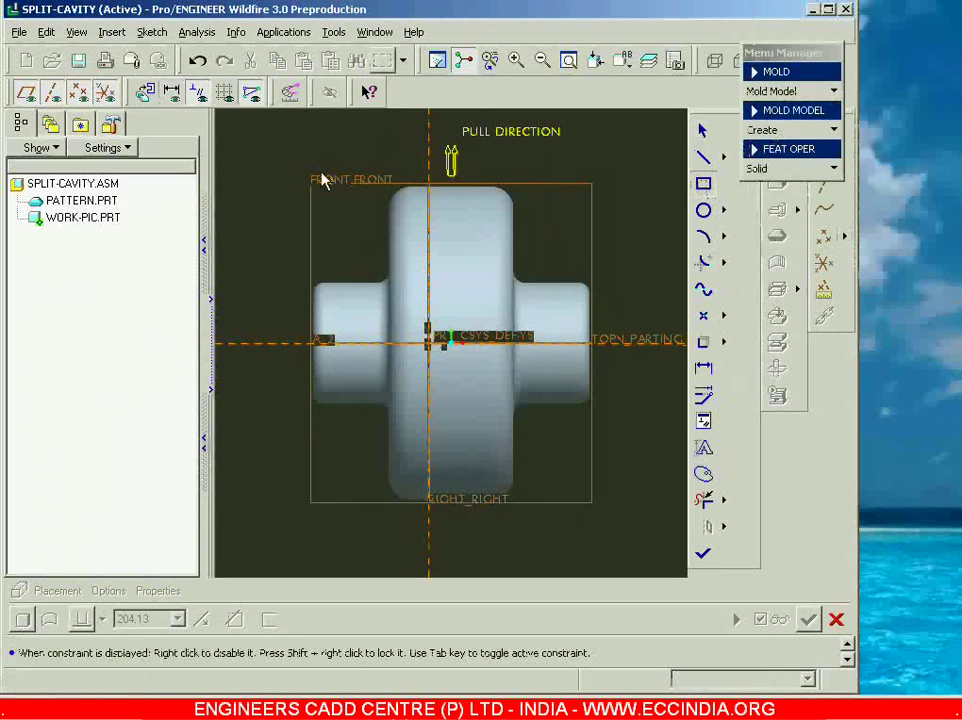
pyautogui.click(272, 142)
pyautogui.click(640, 526)
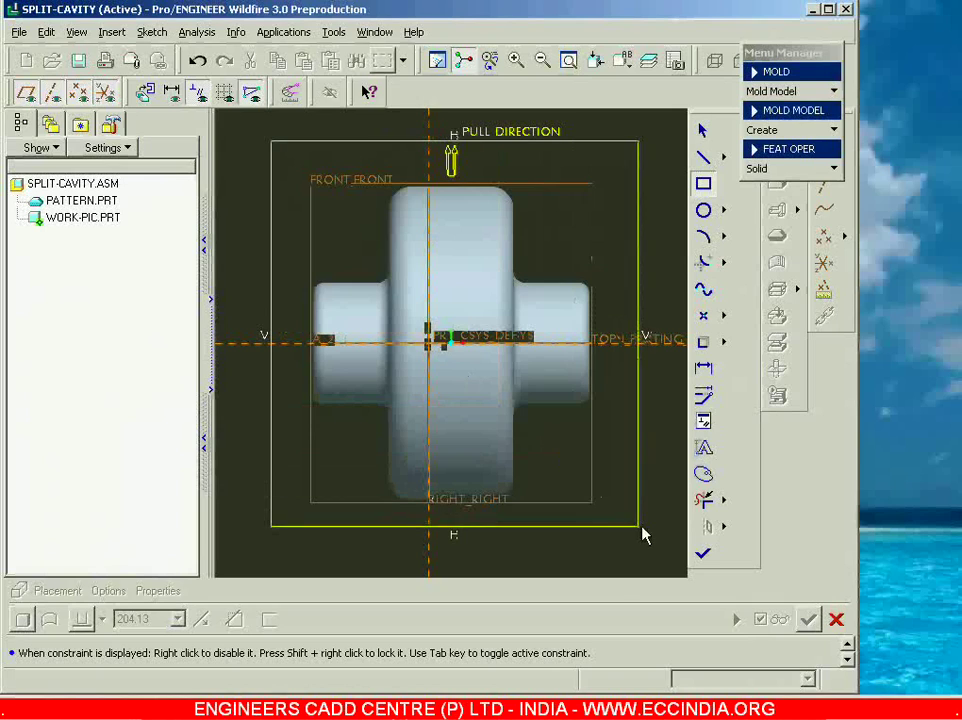
pyautogui.click(651, 532)
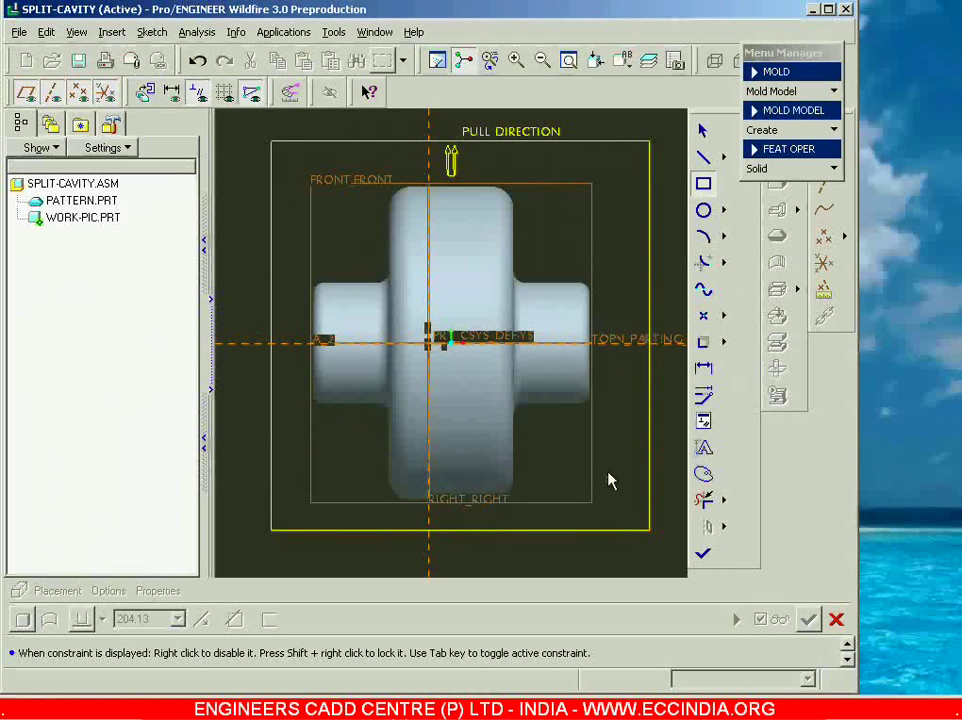
pyautogui.middleClick(607, 464)
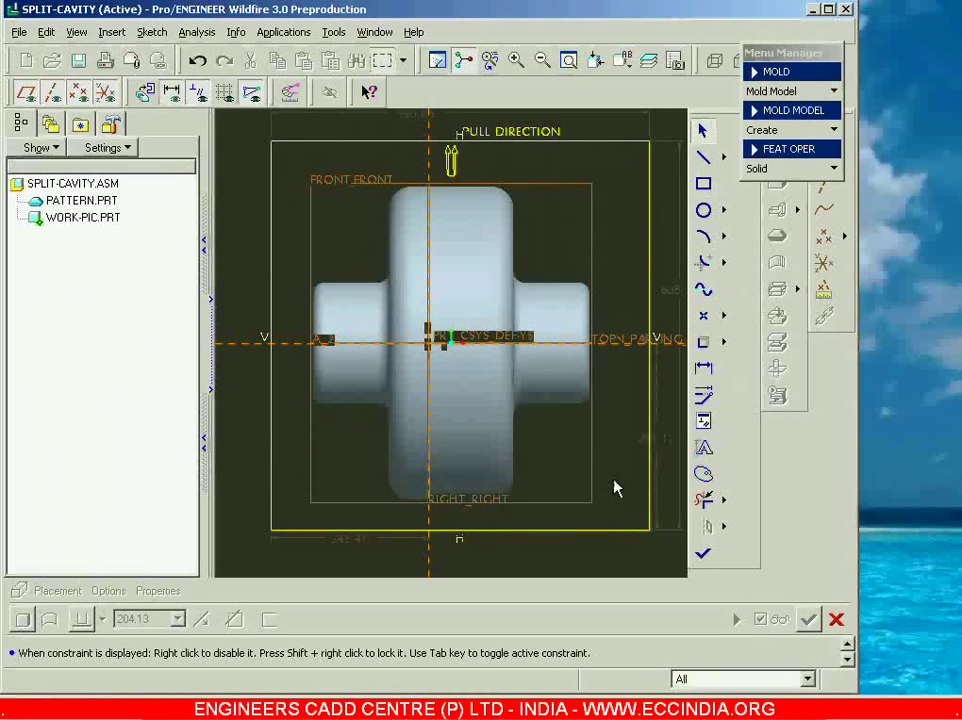
pyautogui.click(703, 553)
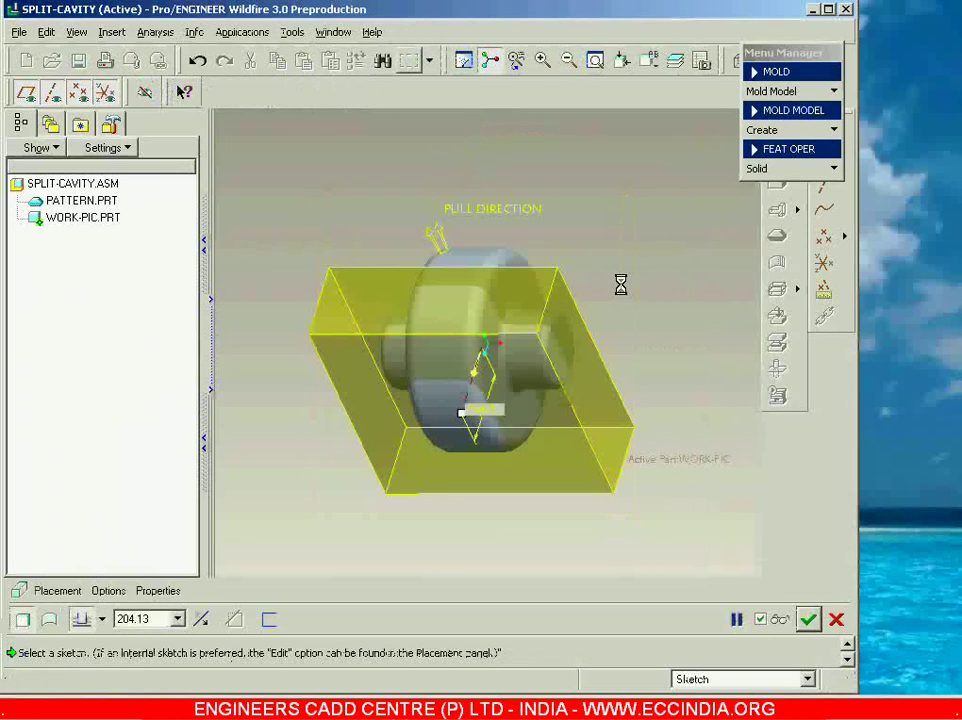
# Extrude the workpiece rectangle symmetrically to 538.63 deep and finish the WORK-PIC feature
pyautogui.moveTo(620, 285); pyautogui.dragTo(633, 323, button='middle')
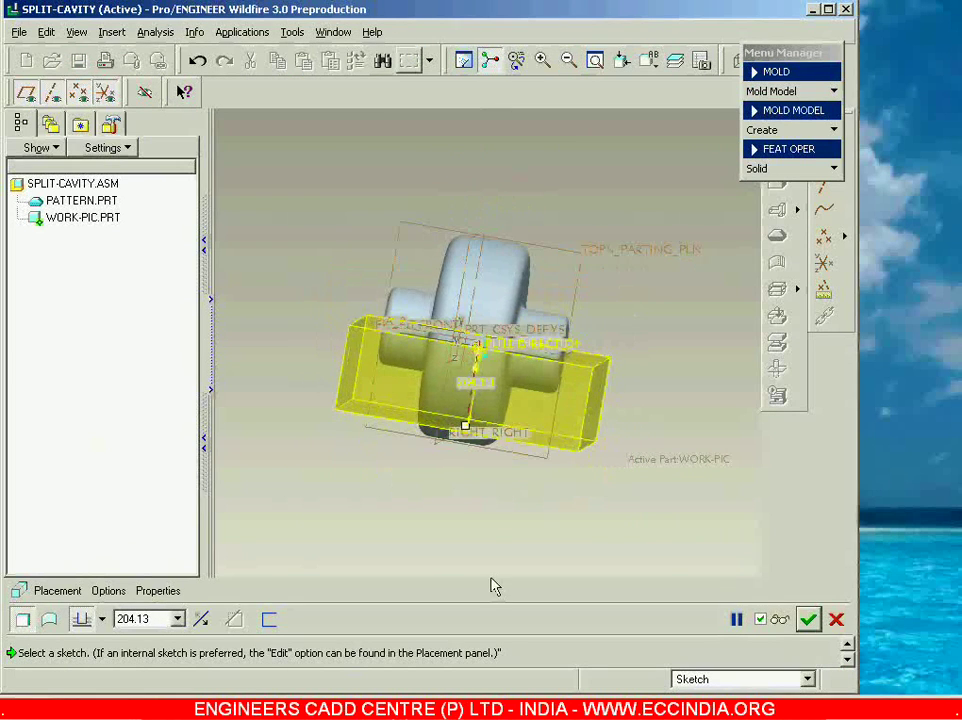
pyautogui.click(101, 619)
pyautogui.click(84, 569)
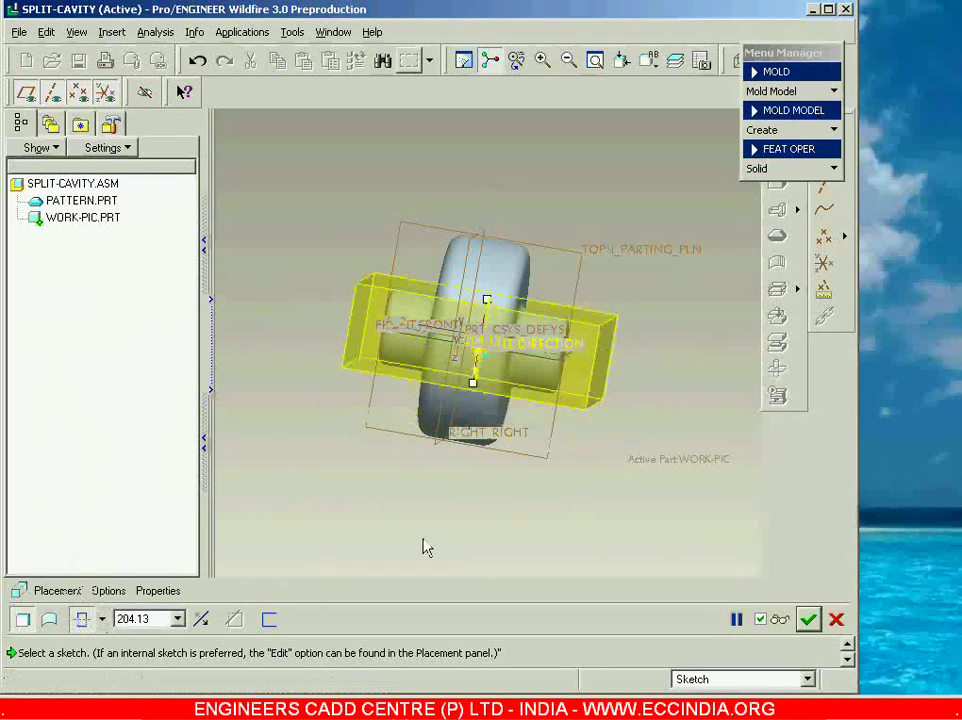
pyautogui.moveTo(472, 385); pyautogui.dragTo(457, 483)
pyautogui.moveTo(457, 483); pyautogui.dragTo(594, 462, button='middle')
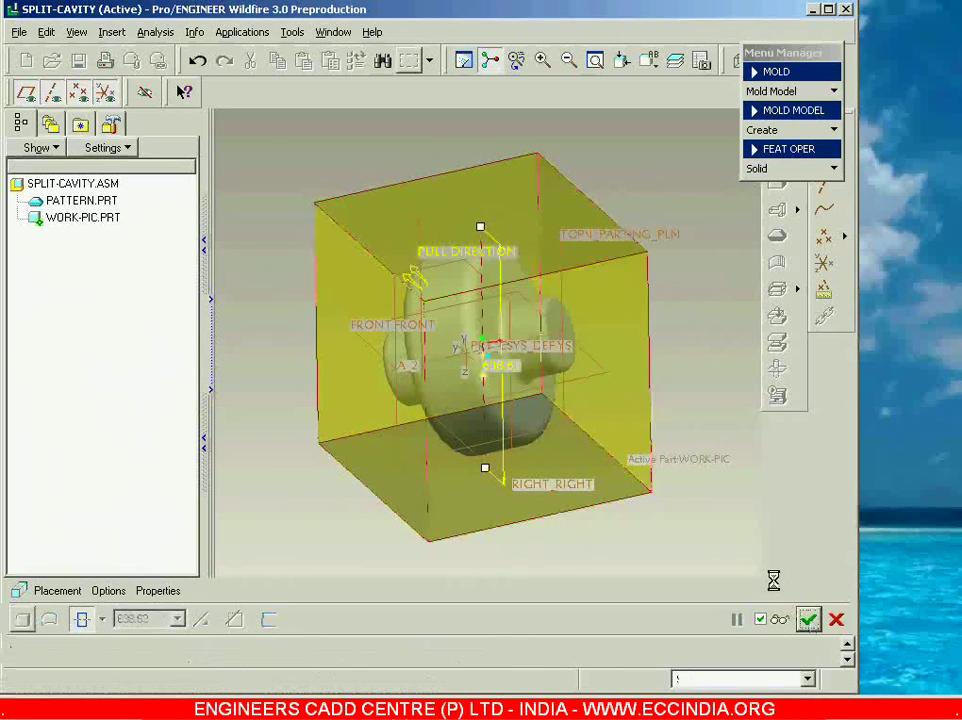
pyautogui.click(805, 618)
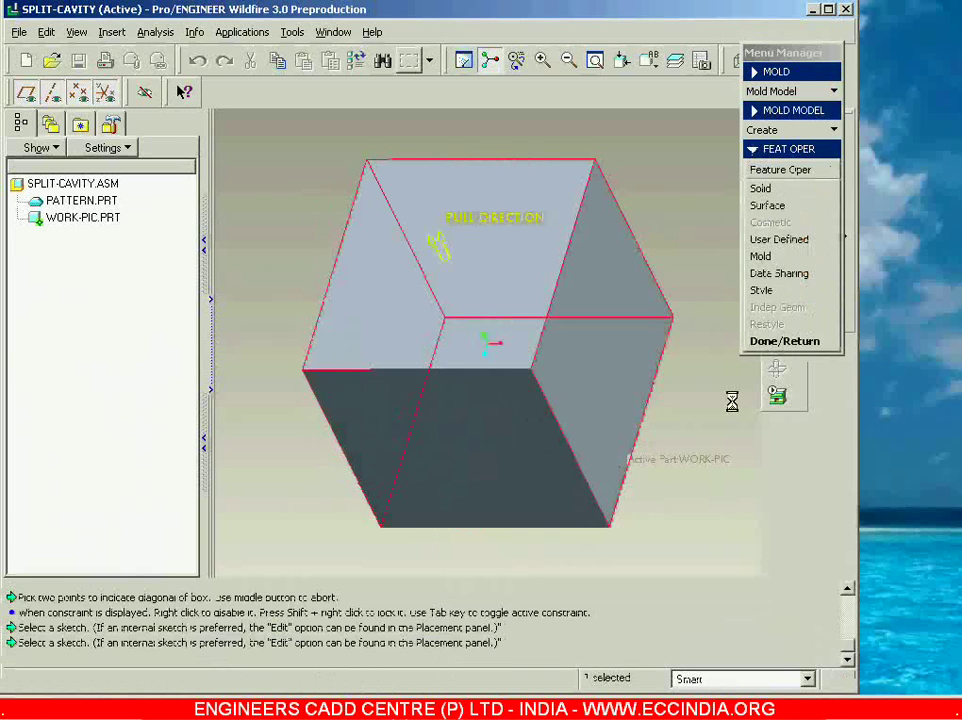
pyautogui.click(784, 341)
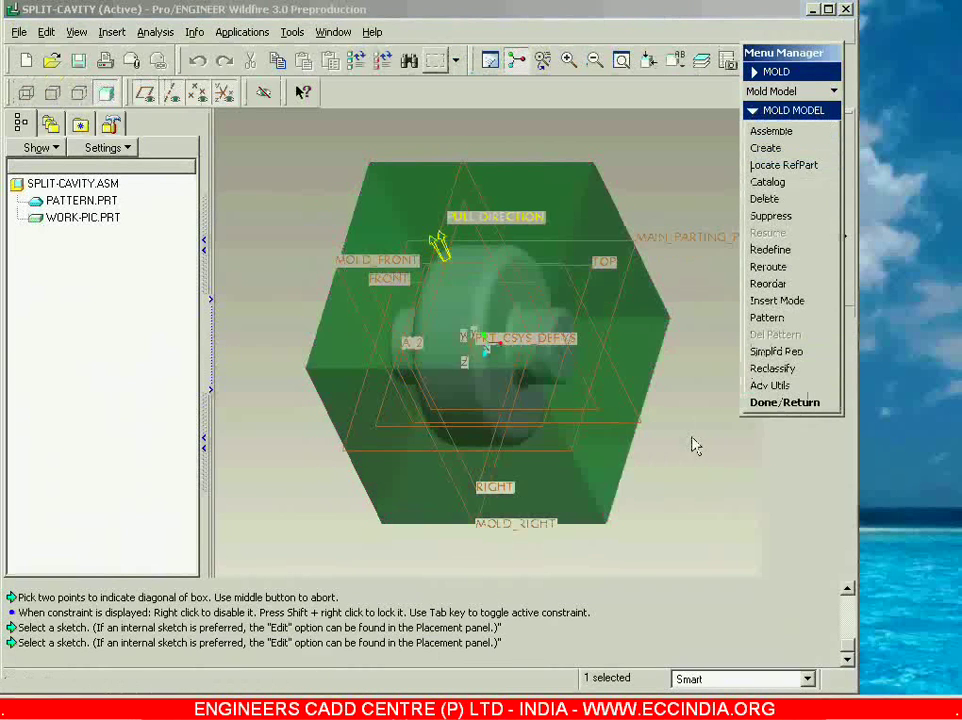
# Inspect PATTERN.PRT inside the green WORK-PIC block, then return to the main mold menu
pyautogui.moveTo(697, 446)
pyautogui.mouseDown(button='middle')
pyautogui.moveTo(685, 386)
pyautogui.moveTo(700, 339)
pyautogui.moveTo(652, 444)
pyautogui.moveTo(665, 429)
pyautogui.moveTo(686, 487)
pyautogui.mouseUp(button='middle')
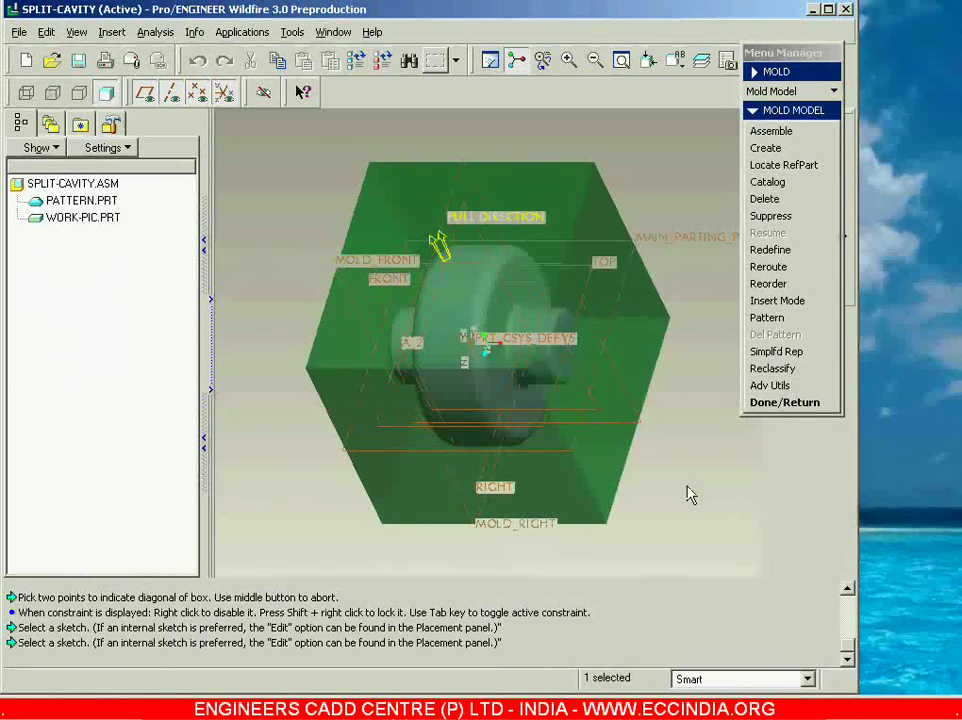
pyautogui.click(770, 402)
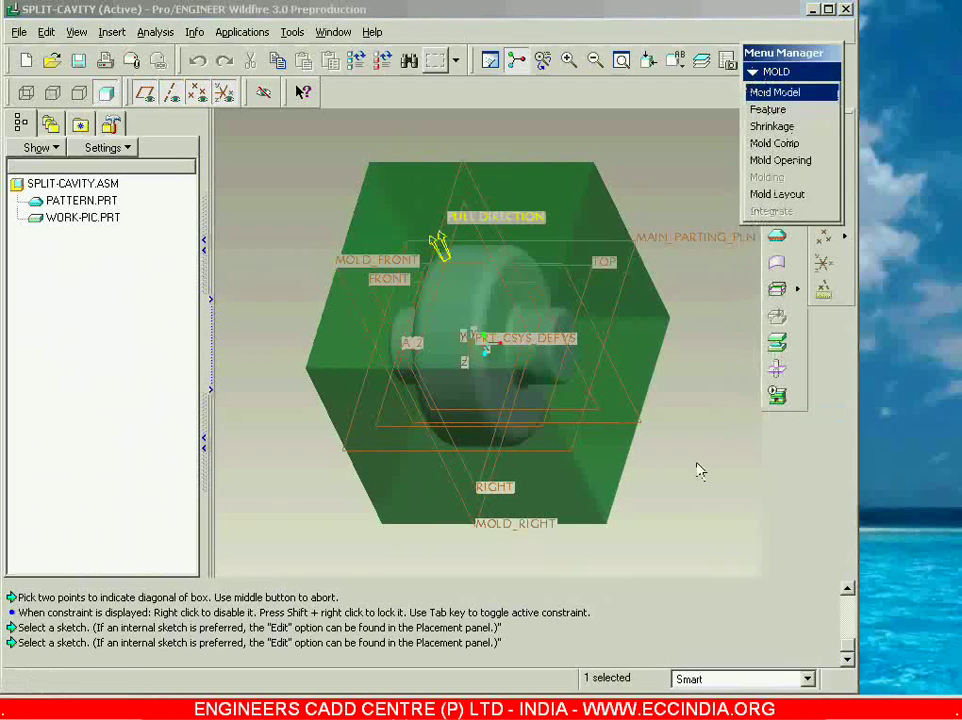
# Open the Shrinkage By Dimension dialog for REF-MODEL.PRT
pyautogui.click(789, 130)
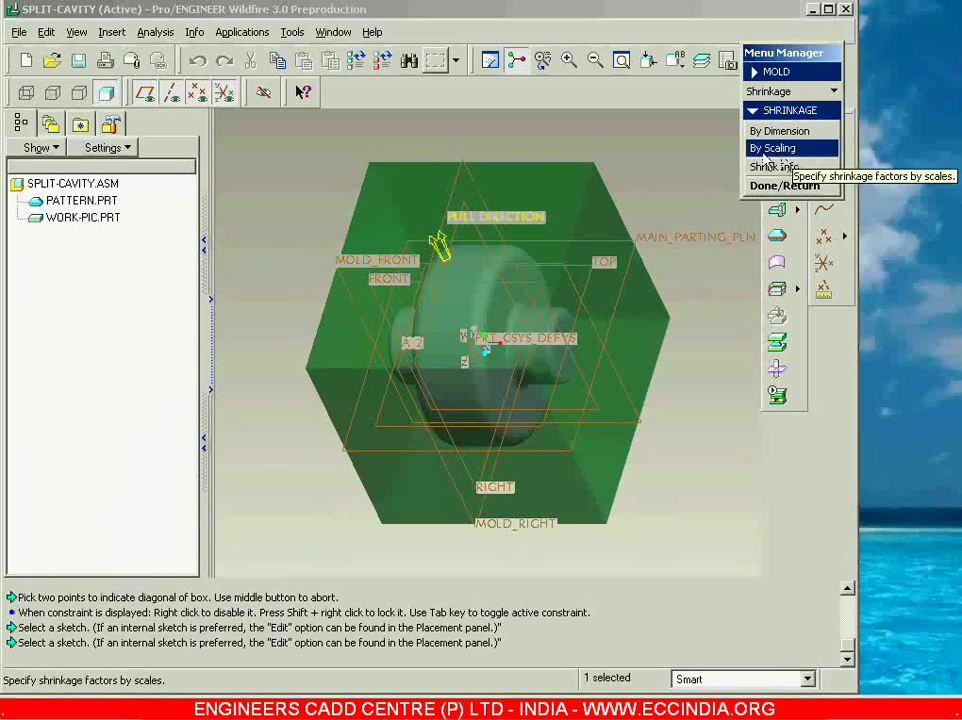
pyautogui.click(781, 131)
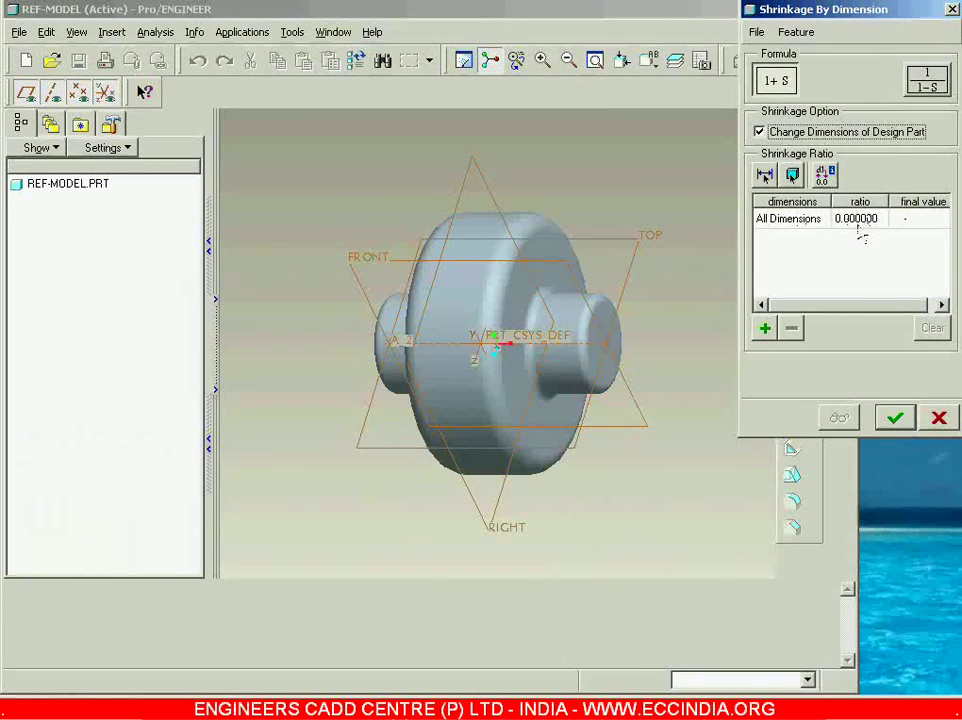
# Set the All Dimensions shrinkage ratio to .1, apply it, and leave the Shrinkage menu
pyautogui.doubleClick(858, 219)
pyautogui.write('.1')
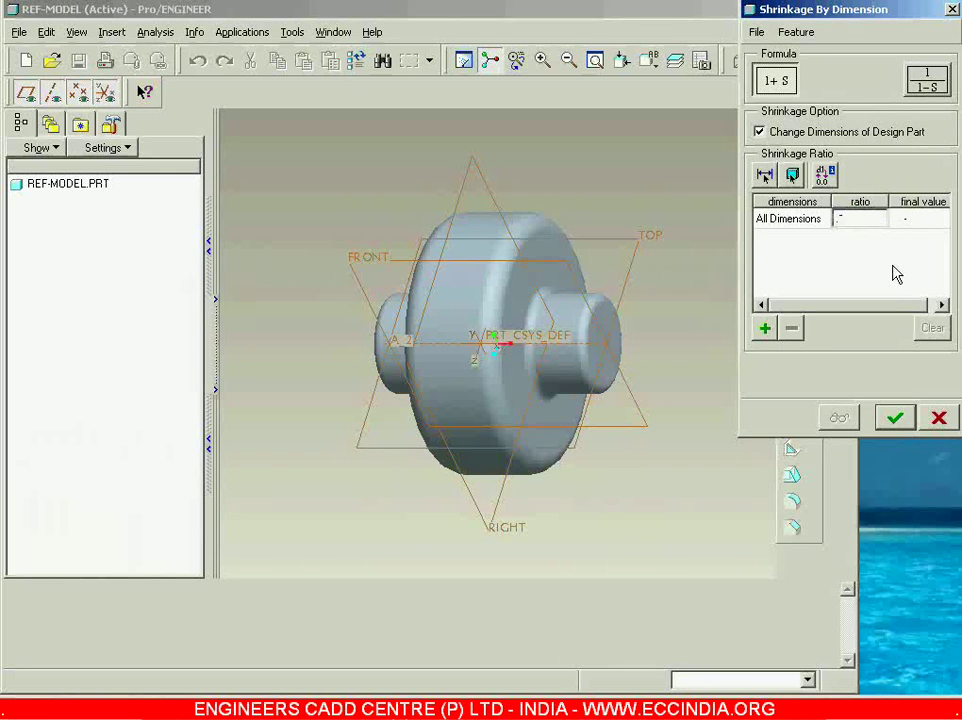
pyautogui.click(703, 371)
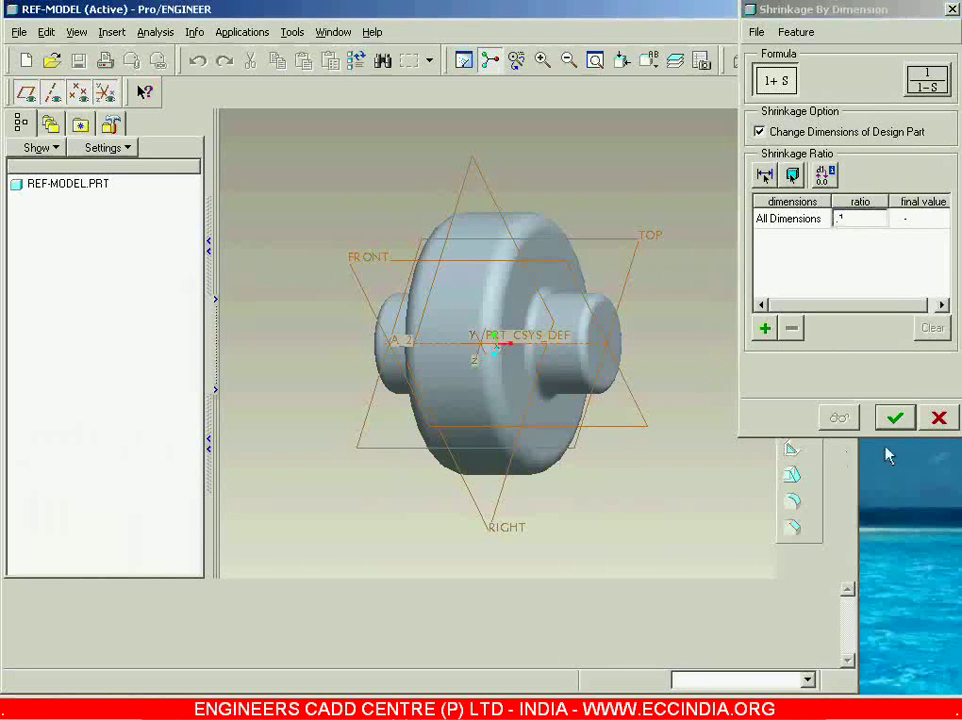
pyautogui.click(895, 419)
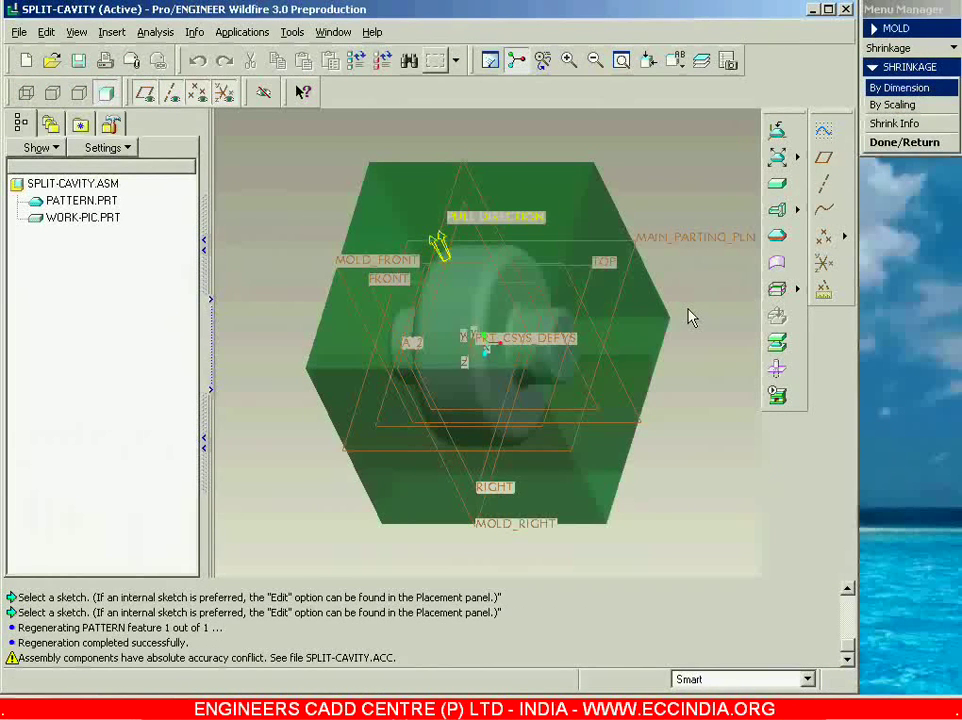
pyautogui.click(902, 142)
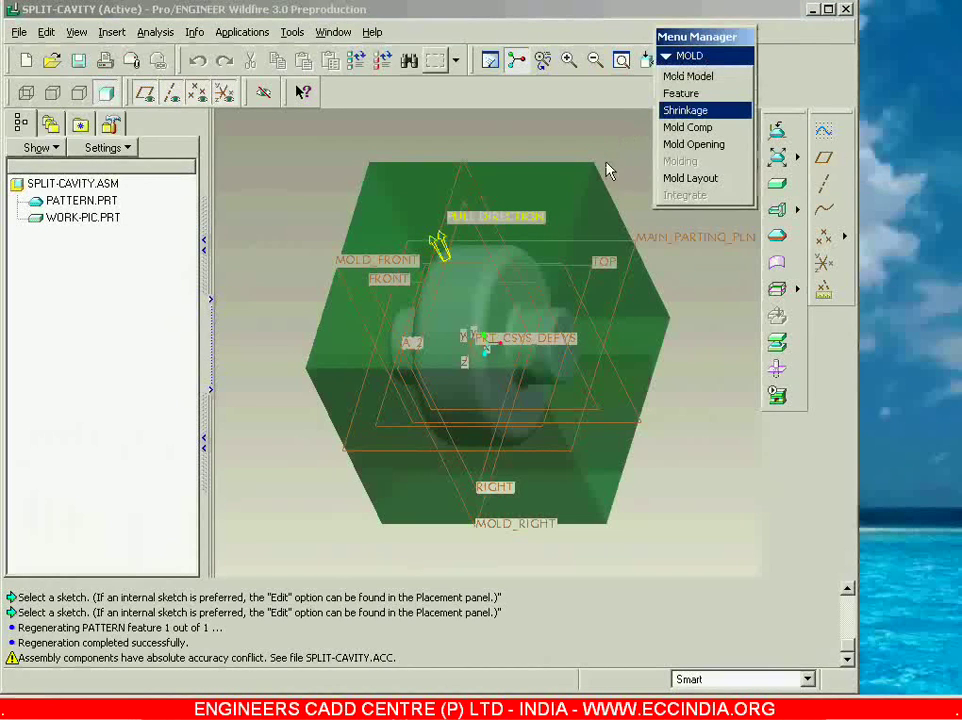
# Reorient the mold assembly and start the new parting surface PART_SURF_1
pyautogui.moveTo(610, 152); pyautogui.dragTo(684, 441, button='middle')
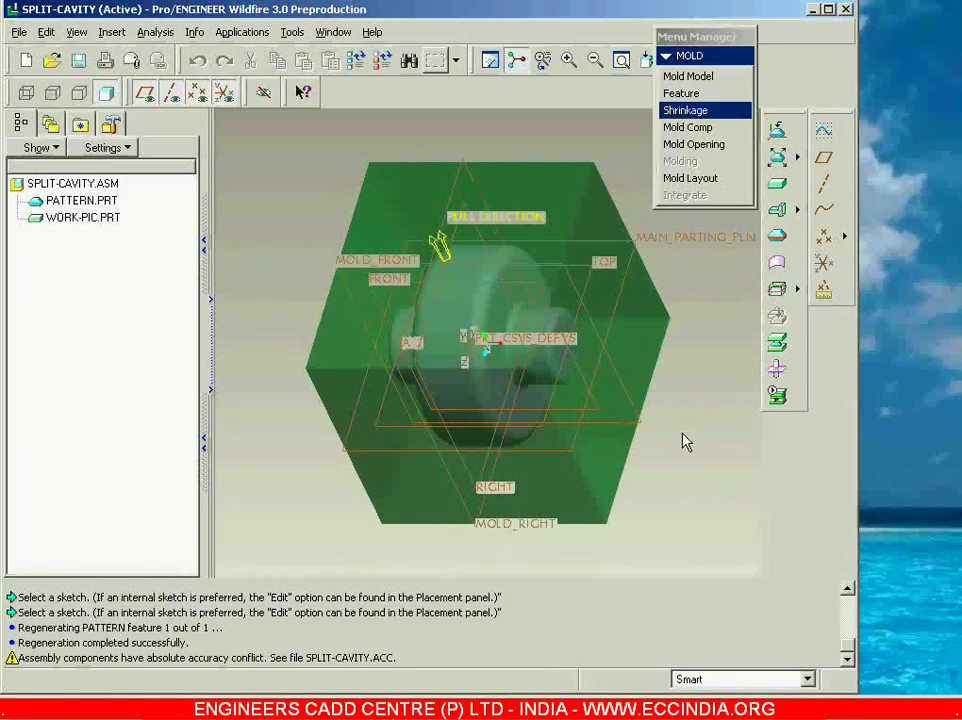
pyautogui.click(778, 268)
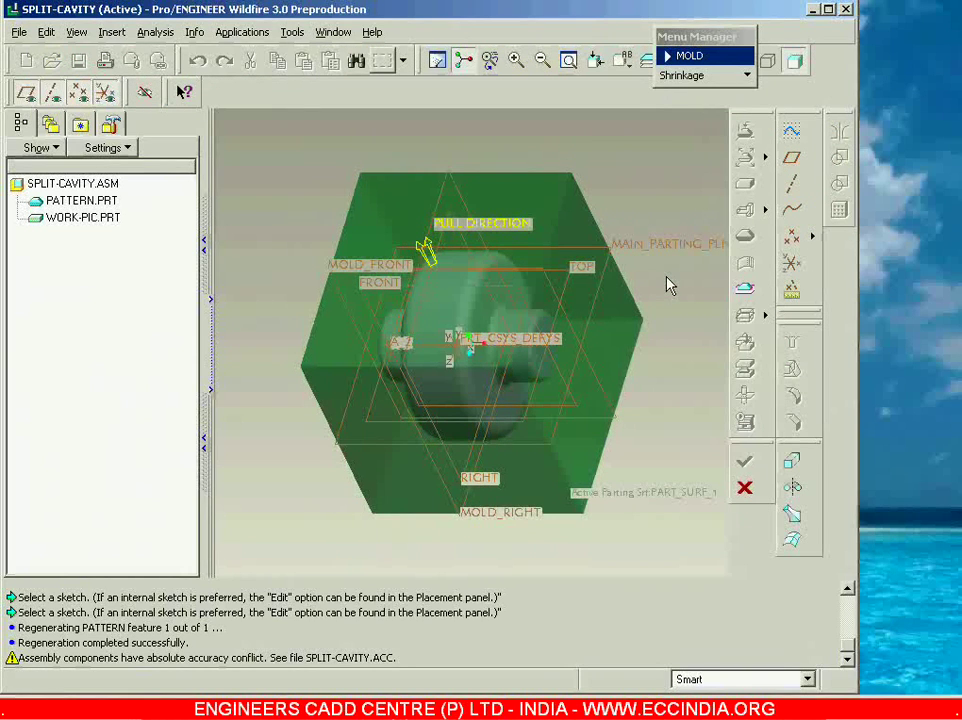
# Start an extruded surface sketched on the workpiece's front face, oriented to its top face
pyautogui.click(792, 463)
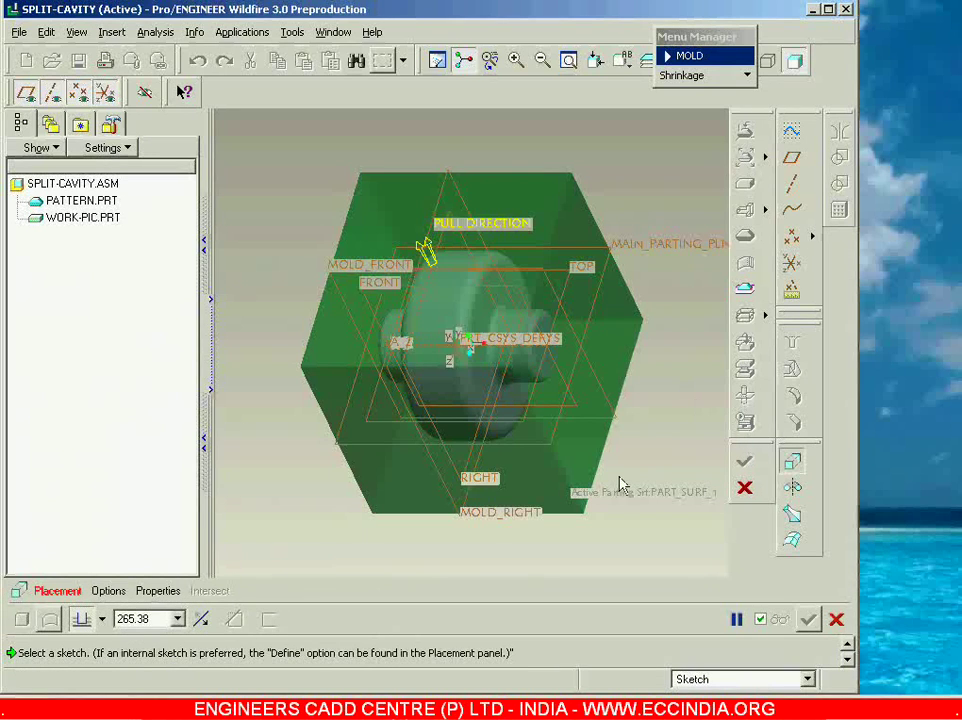
pyautogui.click(57, 590)
pyautogui.click(208, 569)
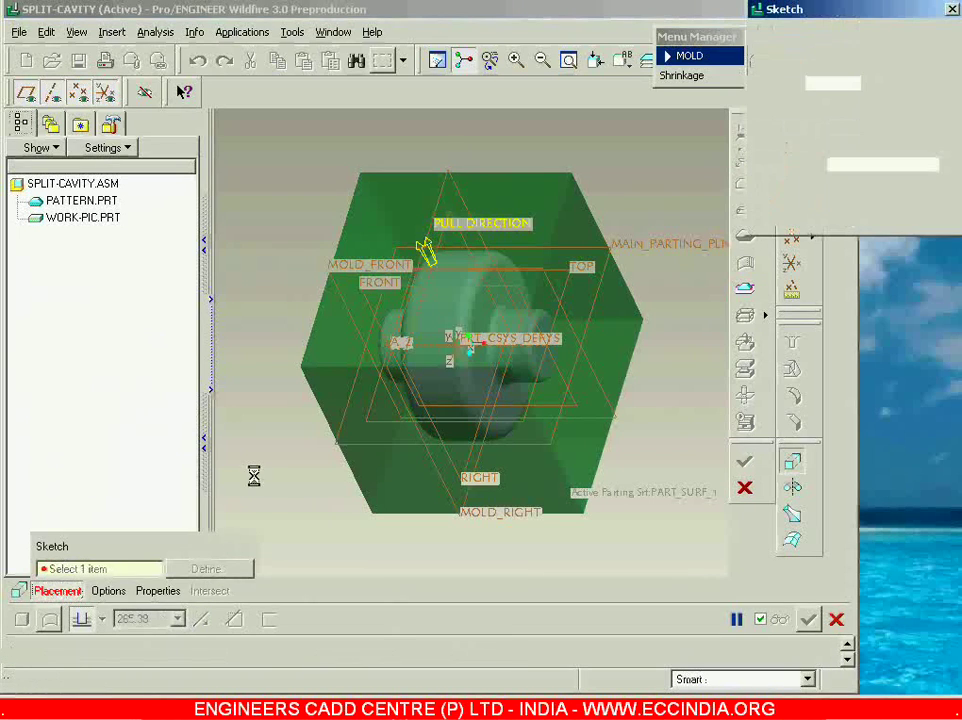
pyautogui.click(328, 400)
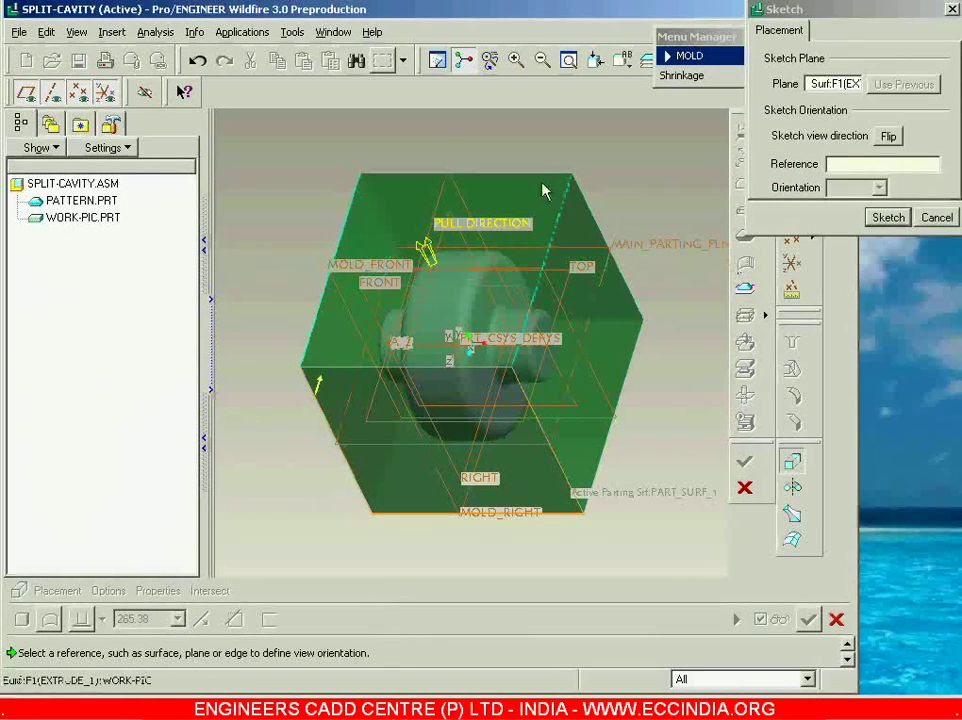
pyautogui.click(500, 199)
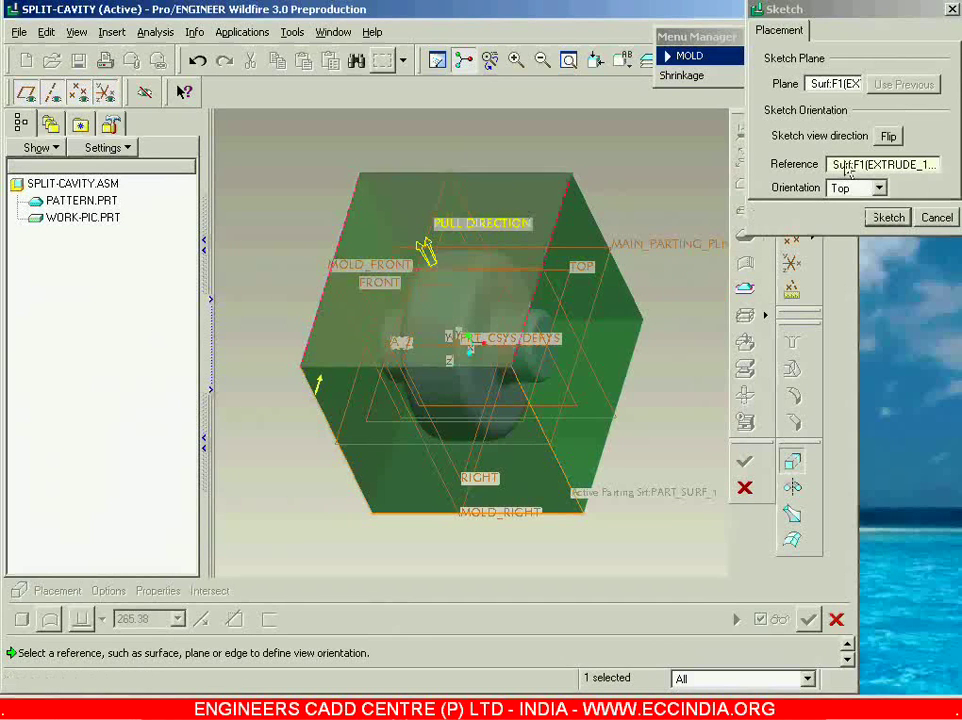
pyautogui.middleClick(698, 165)
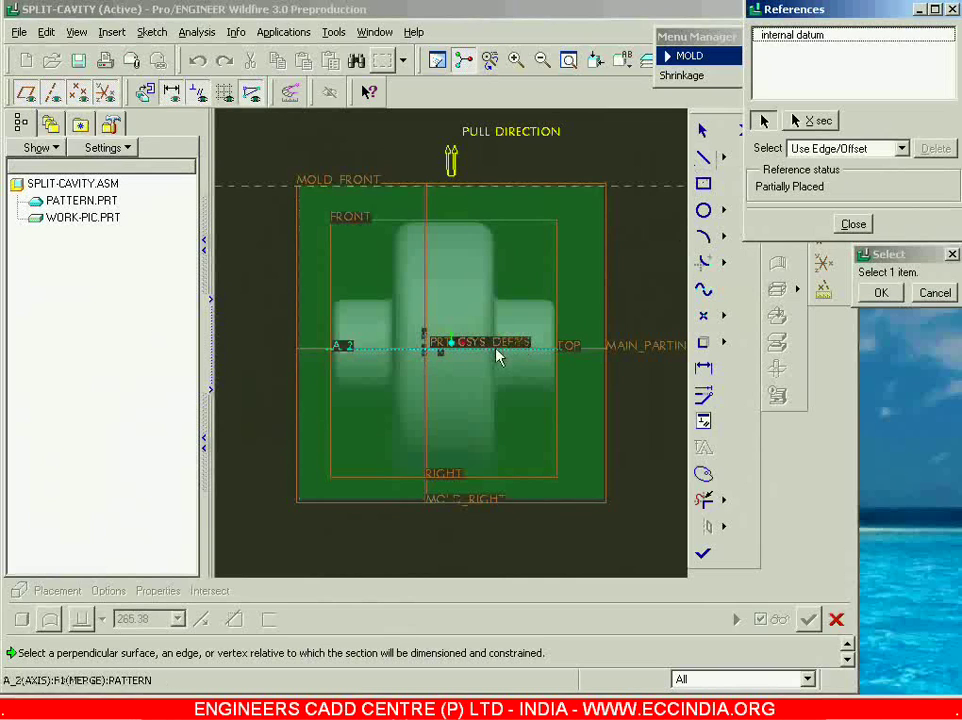
# Add axis A_2 and the MOLD_RIGHT plane as sketch references
pyautogui.click(500, 348)
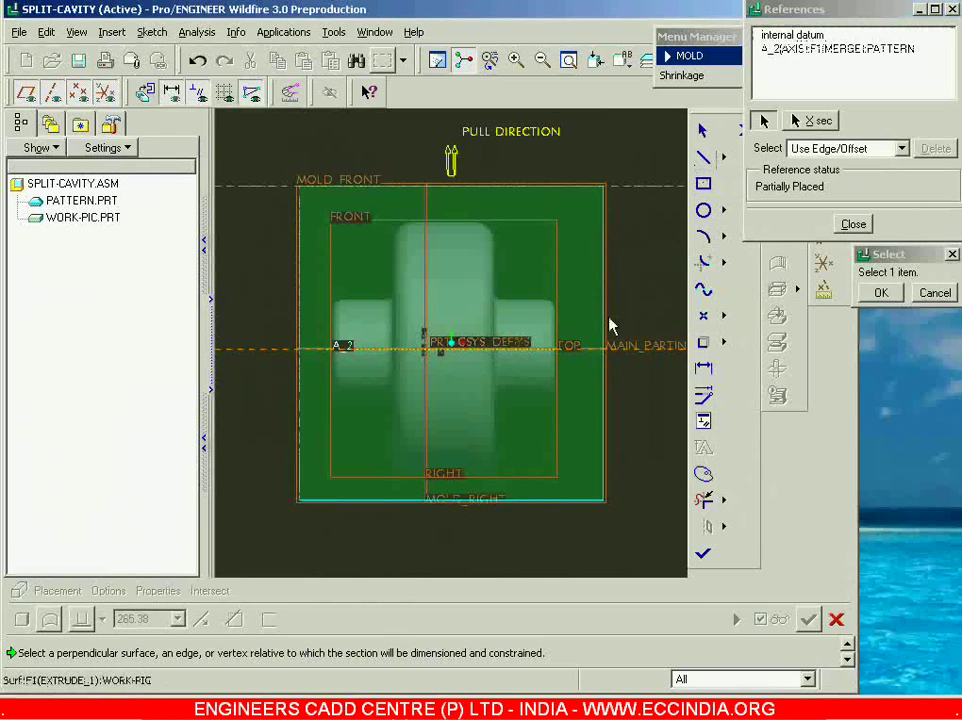
pyautogui.click(426, 294)
pyautogui.click(852, 225)
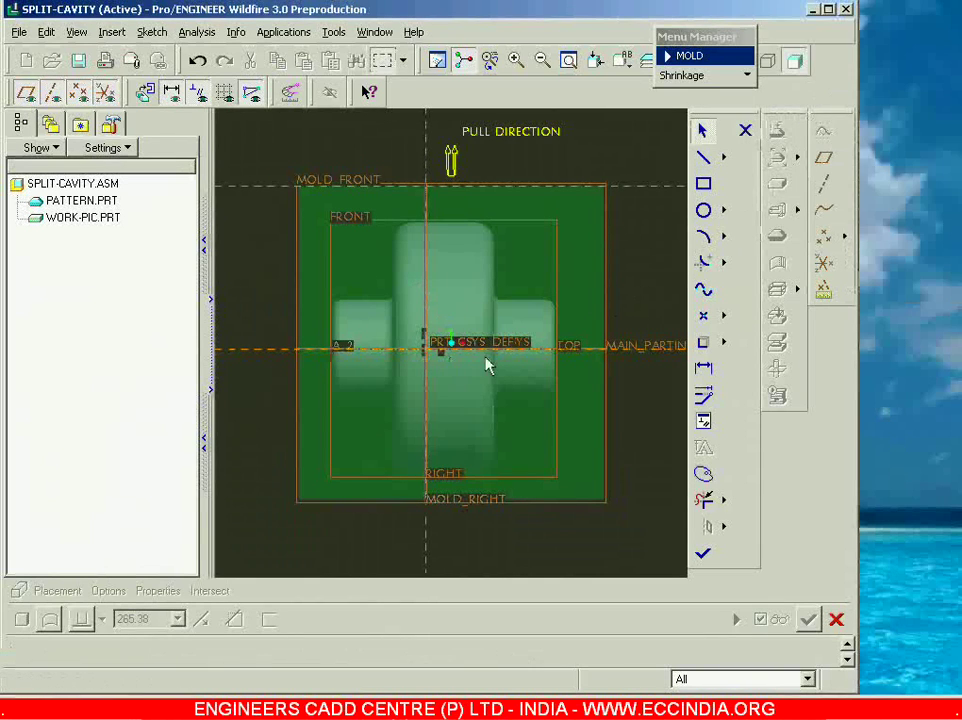
# Draw a horizontal line along MAIN_PARTING_PLN across the block and finish the sketch
pyautogui.click(703, 157)
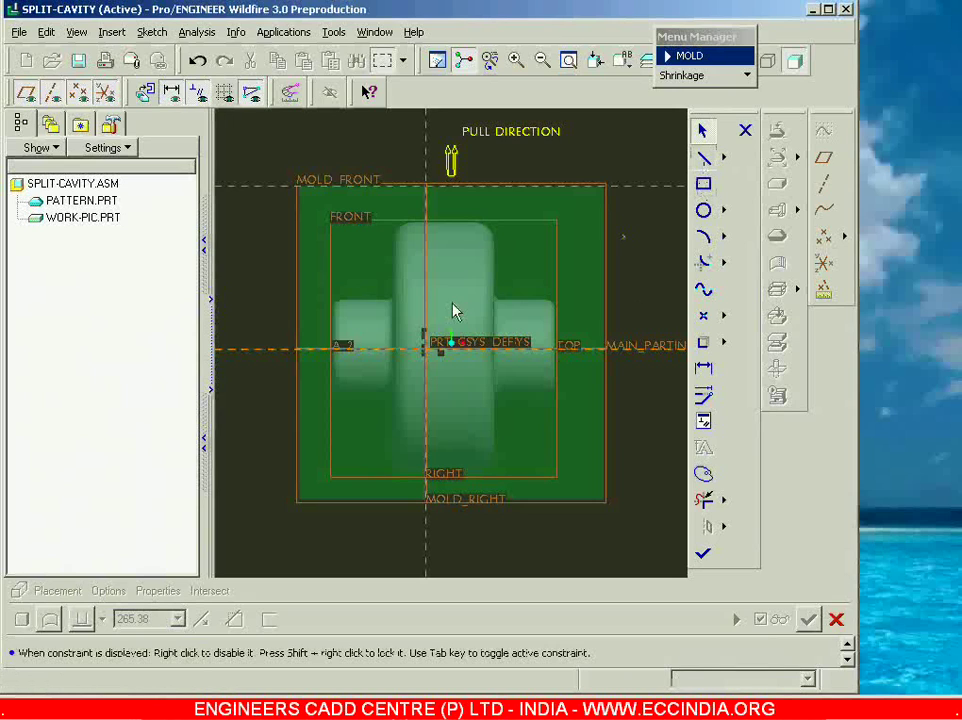
pyautogui.click(661, 350)
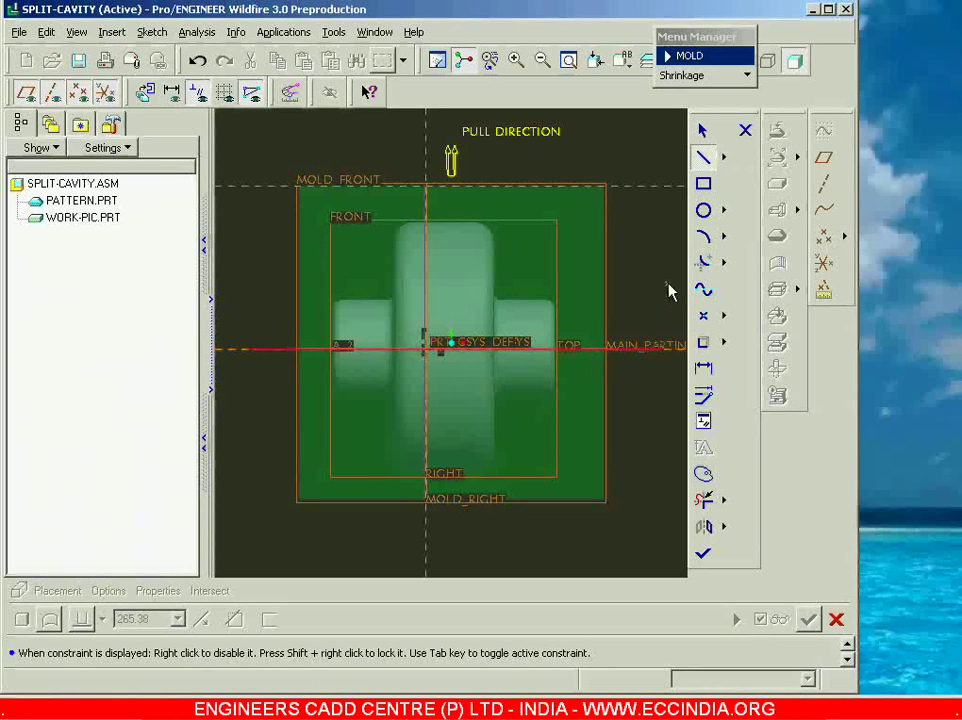
pyautogui.click(250, 349)
pyautogui.middleClick(250, 349)
pyautogui.moveTo(696, 36); pyautogui.dragTo(567, 22)
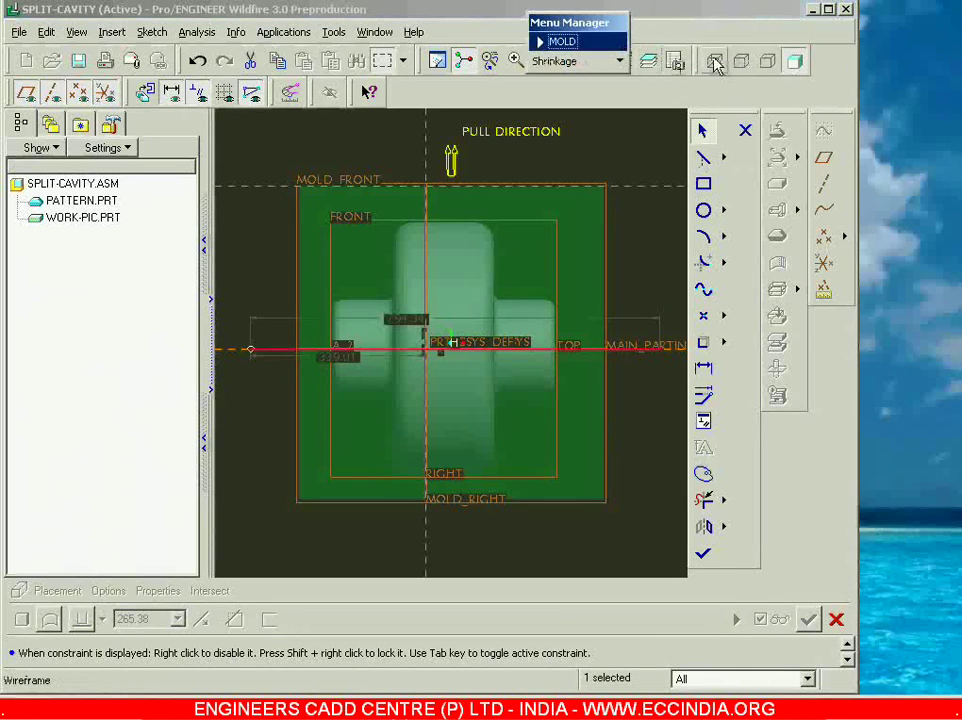
pyautogui.click(715, 61)
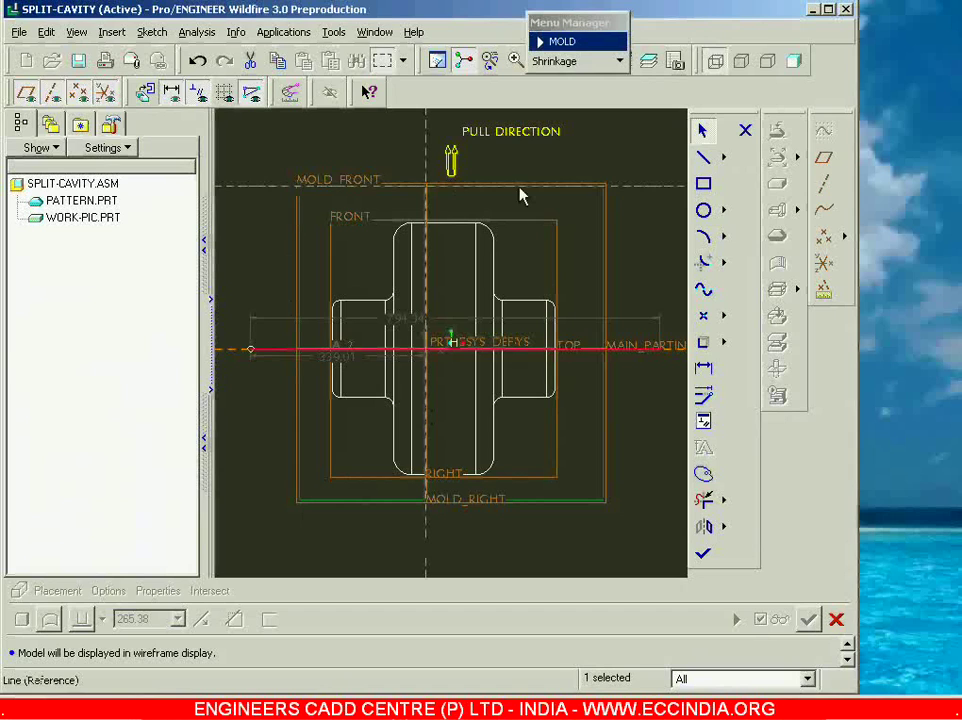
pyautogui.click(657, 417)
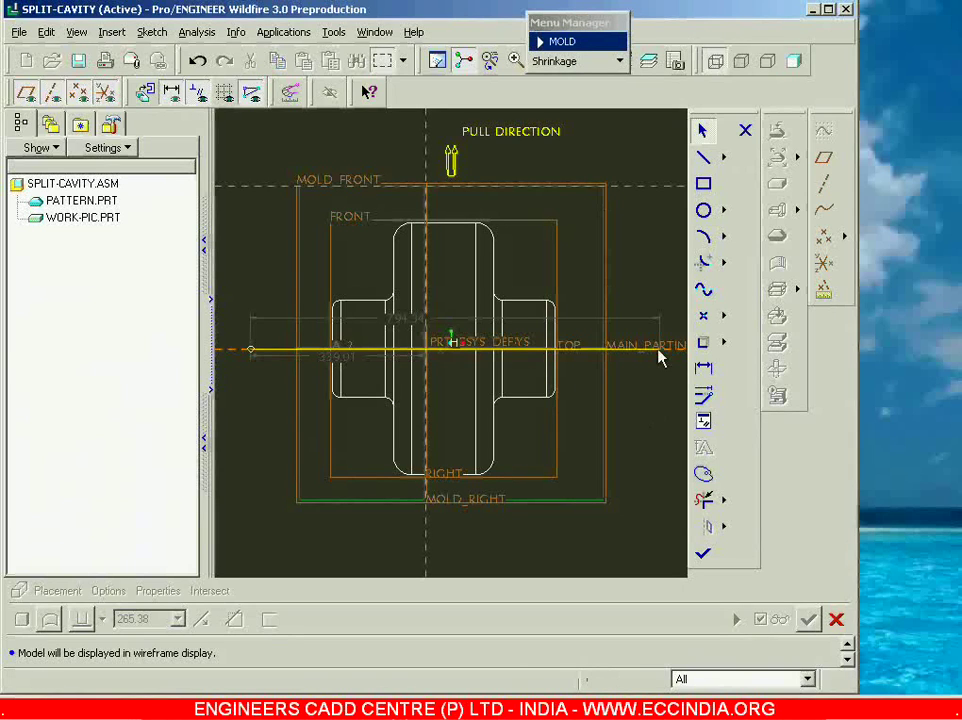
pyautogui.click(704, 554)
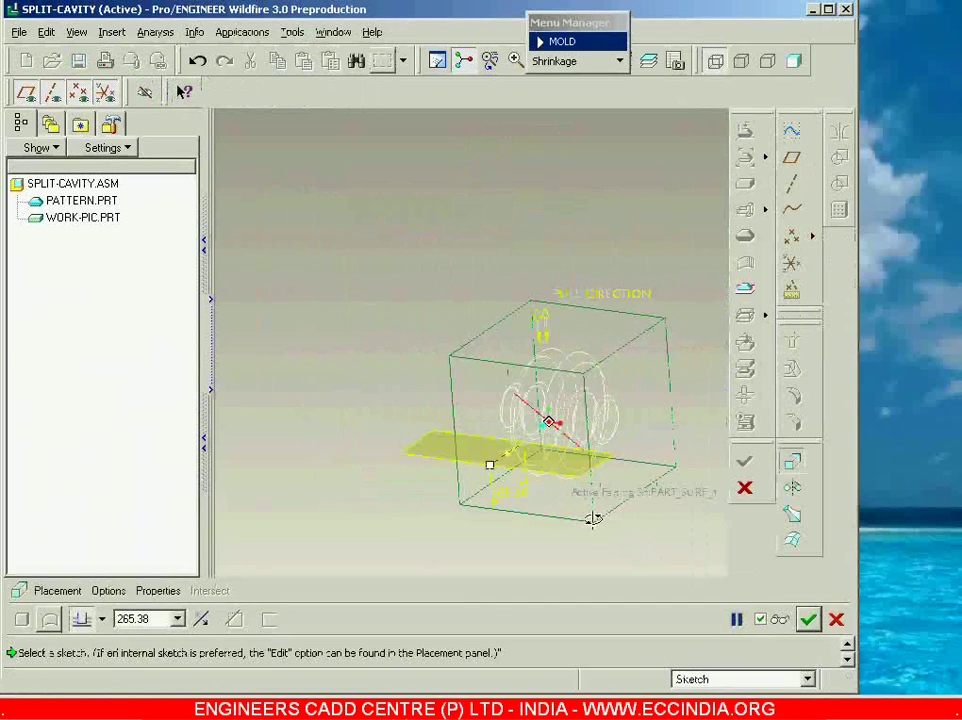
# Flip the surface extrusion and extend its depth To Selected, up to the block's far face
pyautogui.moveTo(593, 518); pyautogui.dragTo(617, 468, button='middle')
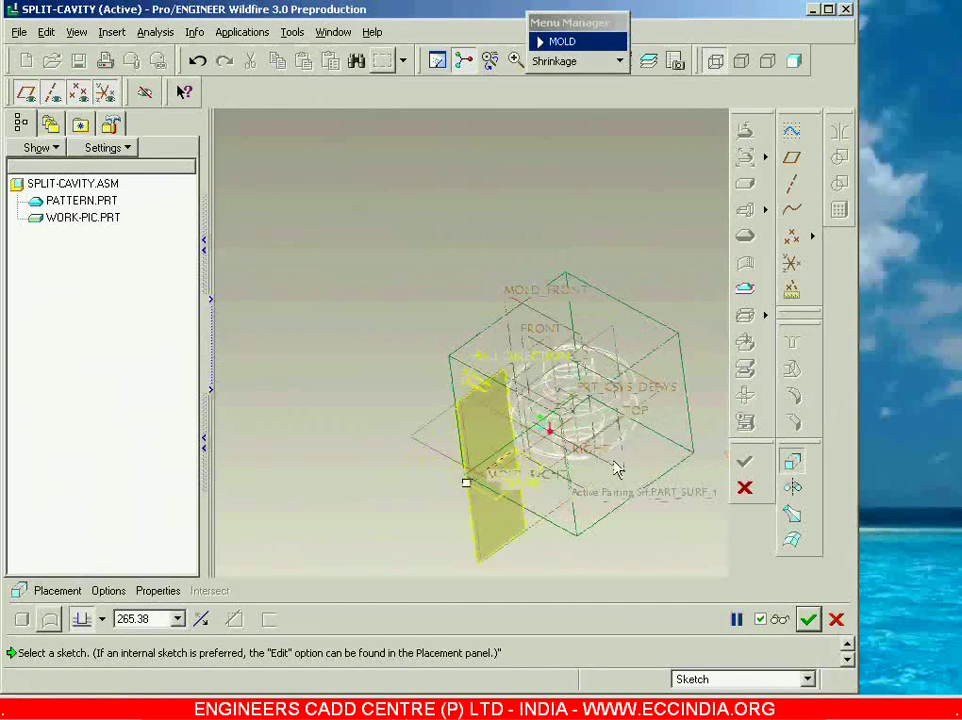
pyautogui.click(793, 64)
pyautogui.moveTo(477, 243); pyautogui.dragTo(511, 208, button='middle')
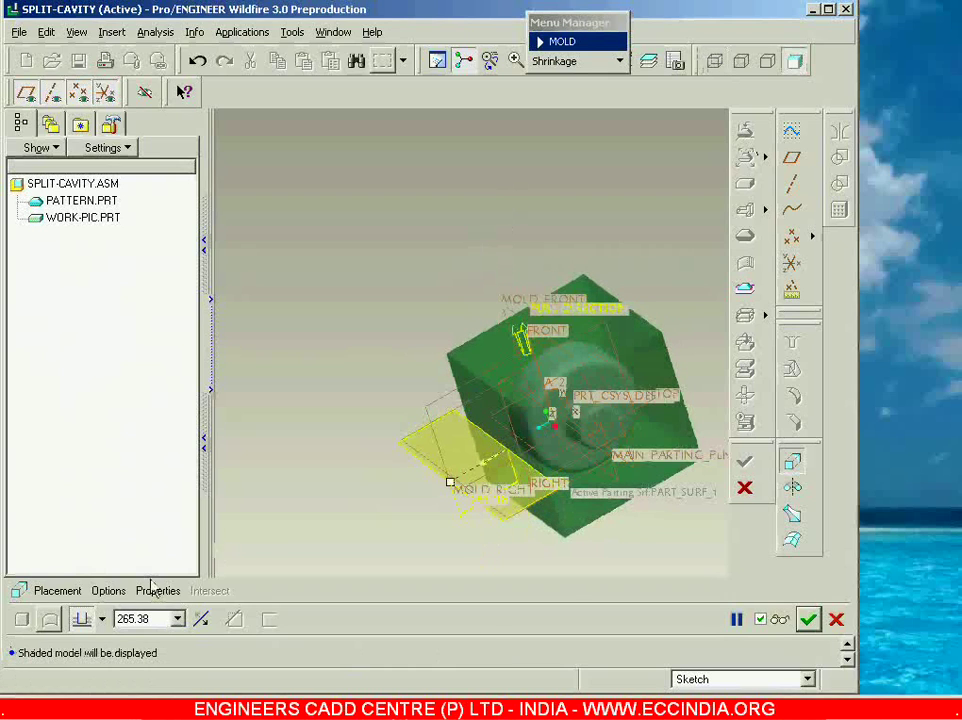
pyautogui.click(200, 619)
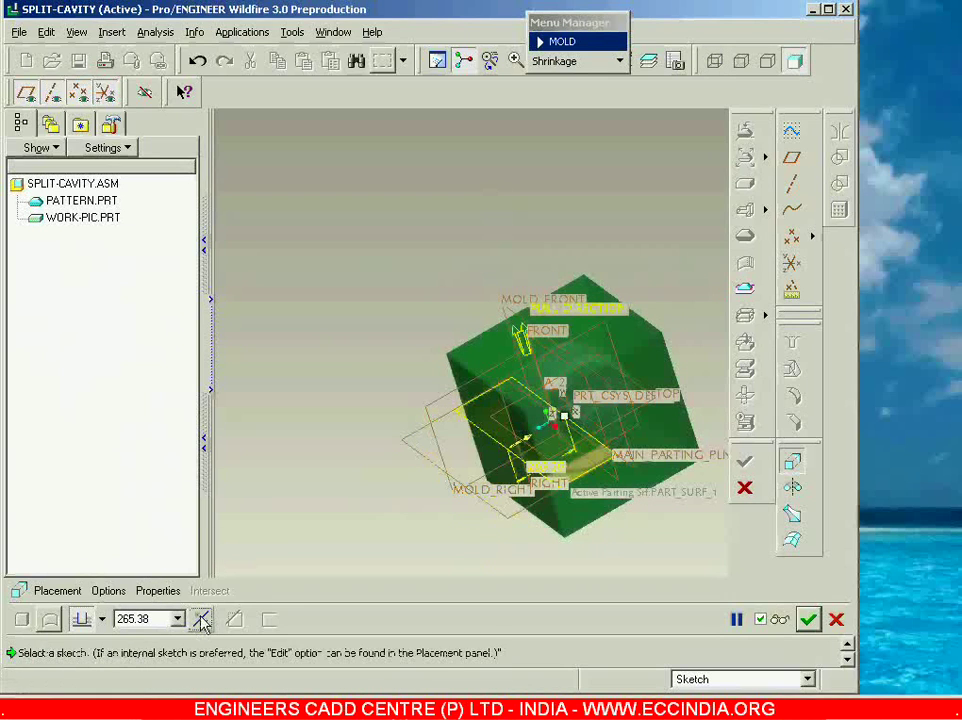
pyautogui.click(102, 620)
pyautogui.click(82, 560)
pyautogui.moveTo(389, 501); pyautogui.dragTo(348, 515, button='middle')
pyautogui.click(683, 380)
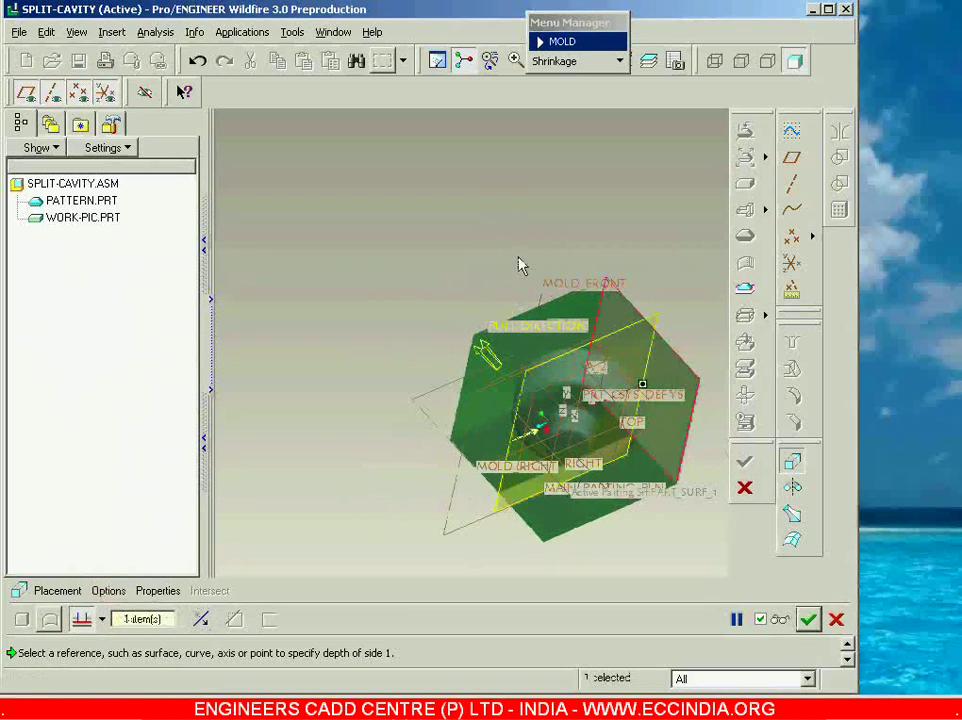
# Complete PART_SURF_1 and check the flat surface splitting the workpiece
pyautogui.moveTo(519, 265); pyautogui.dragTo(594, 245, button='middle')
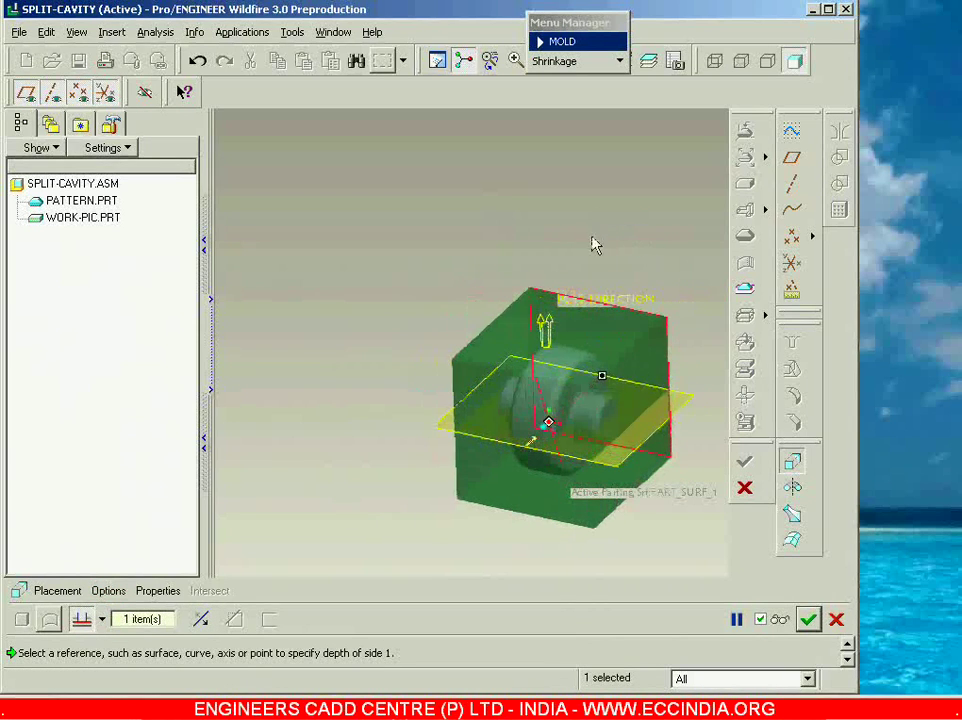
pyautogui.middleClick(594, 245)
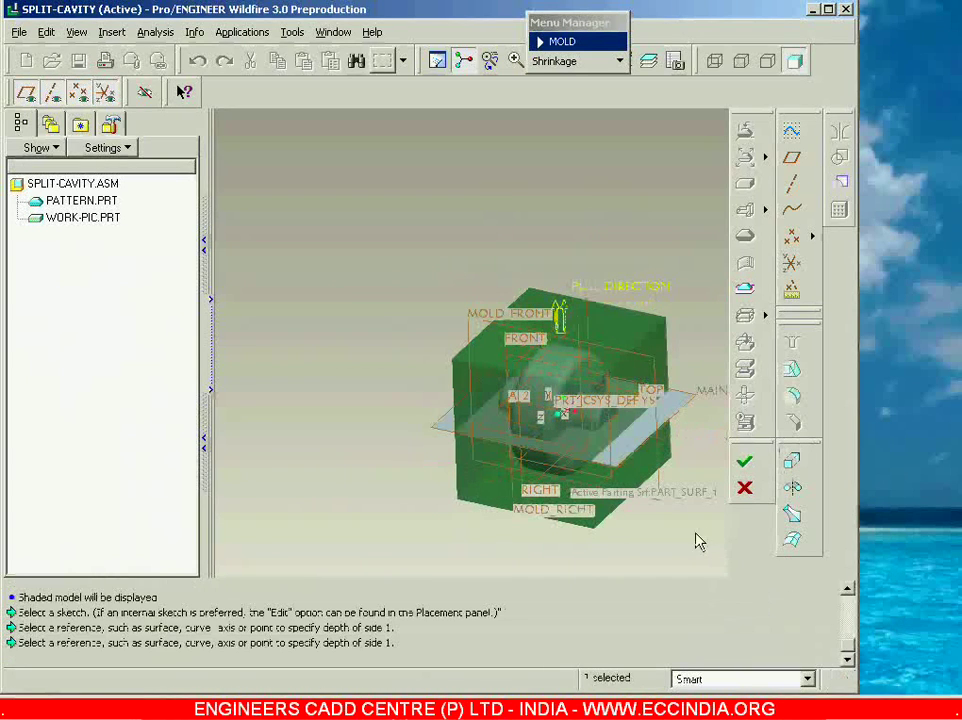
pyautogui.moveTo(687, 537); pyautogui.dragTo(683, 497, button='middle')
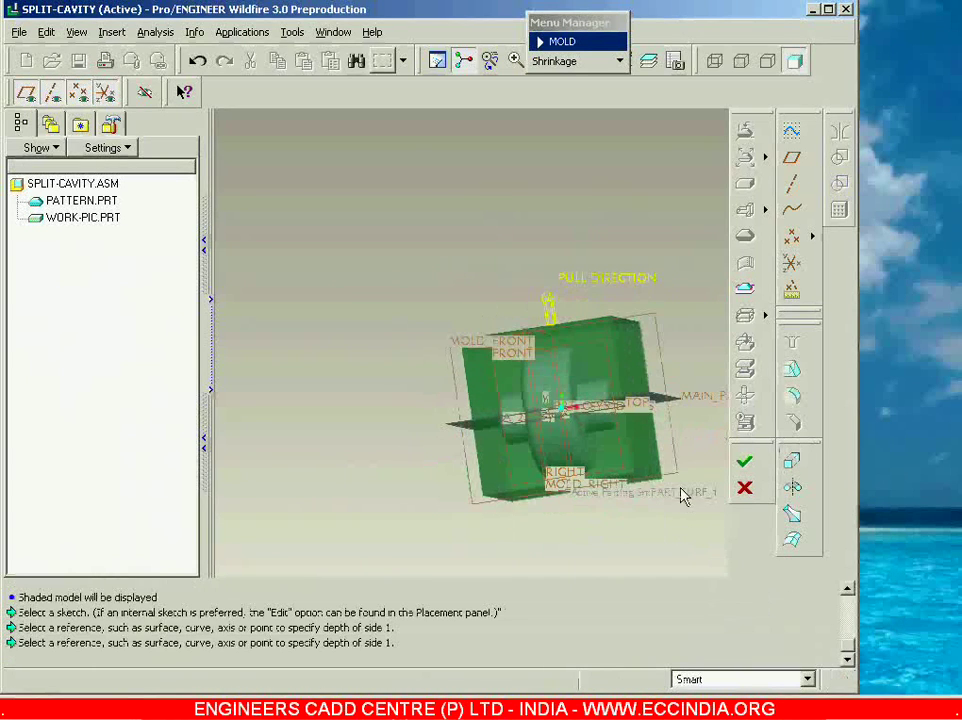
pyautogui.scroll(3, 612, 451)
pyautogui.scroll(-1, 618, 465)
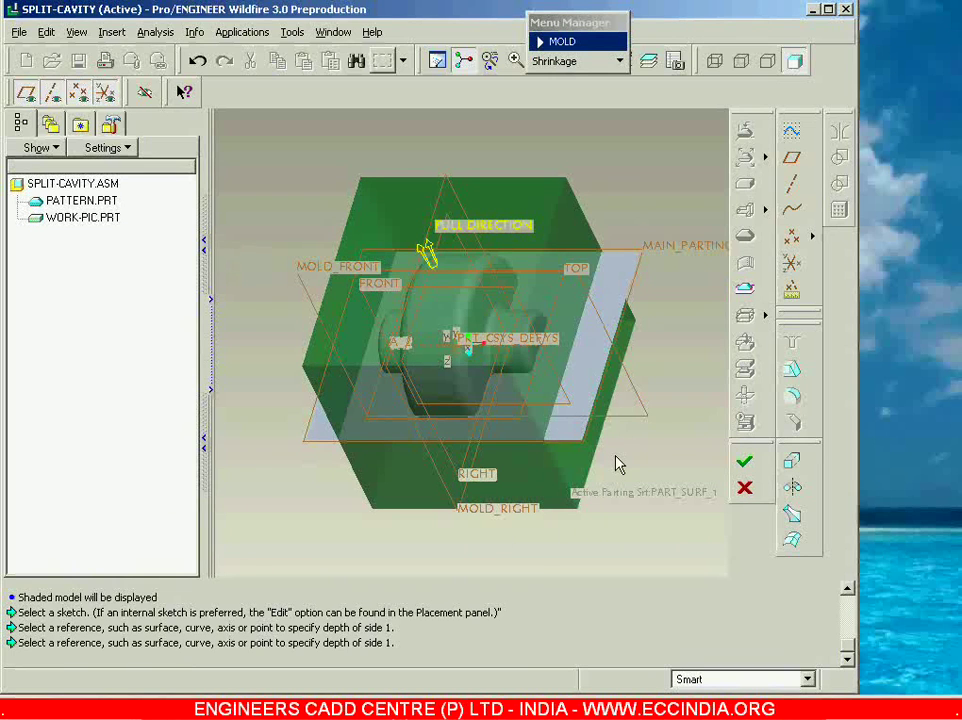
pyautogui.moveTo(616, 462); pyautogui.dragTo(693, 503, button='middle')
pyautogui.middleClick(688, 496)
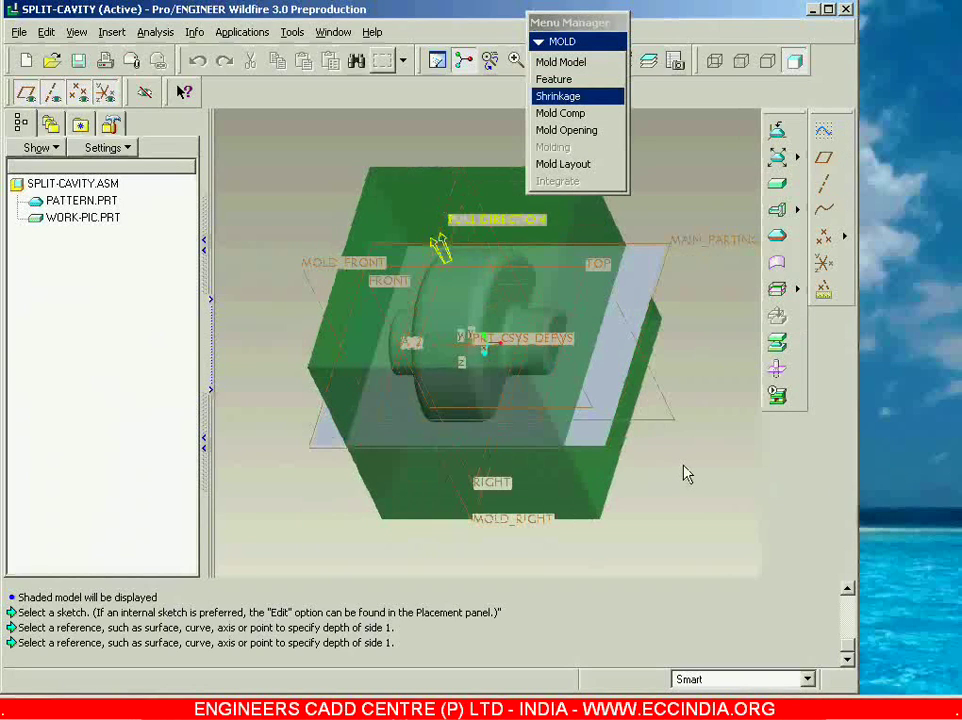
pyautogui.keyDown('shift'); pyautogui.moveTo(686, 472); pyautogui.dragTo(634, 462, button='middle'); pyautogui.keyUp('shift')
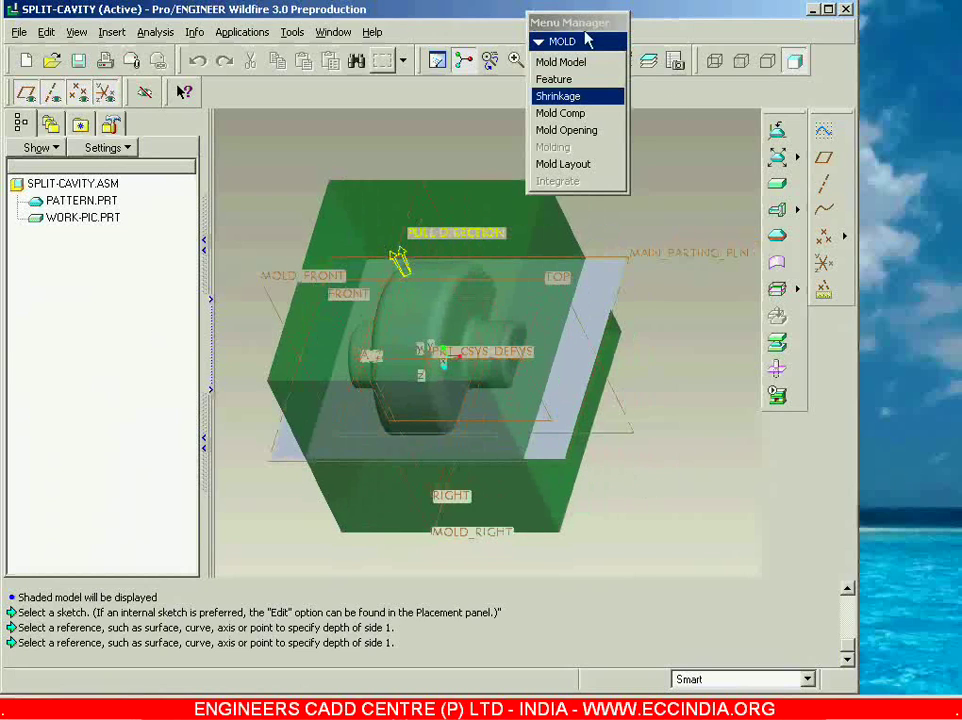
pyautogui.moveTo(606, 22); pyautogui.dragTo(732, 26)
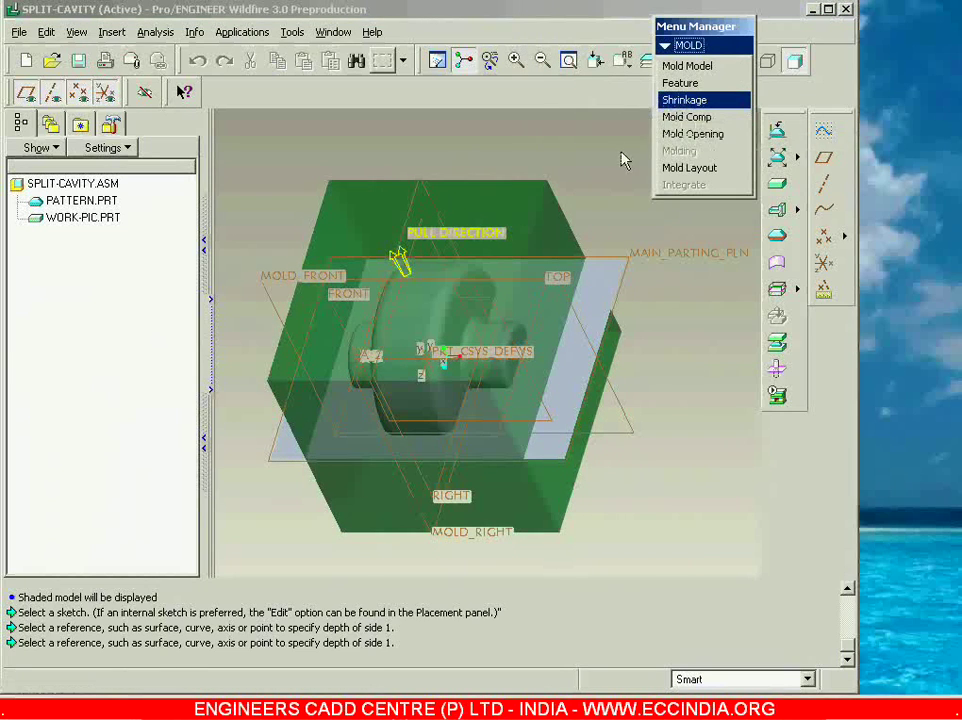
pyautogui.moveTo(625, 157); pyautogui.dragTo(620, 151, button='middle')
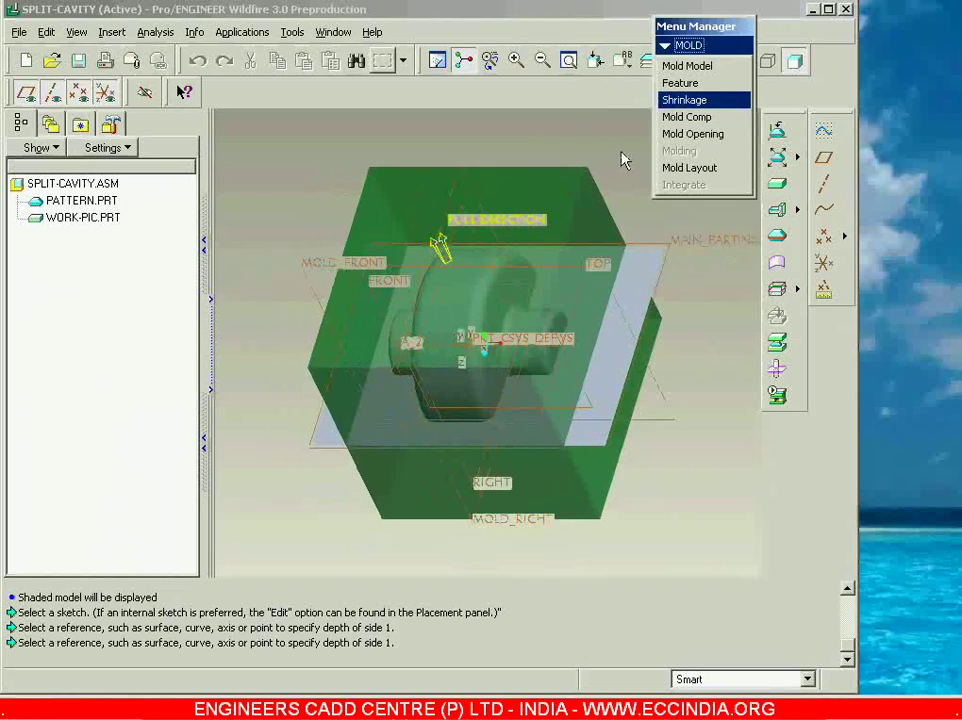